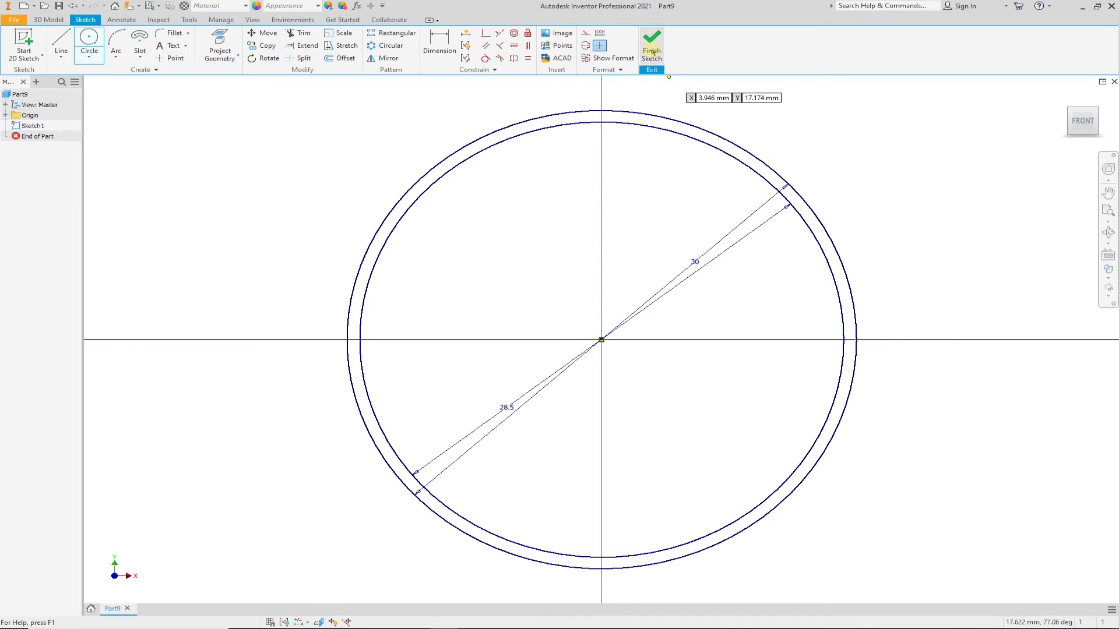
Step: Finish the sketch and extrude the inner 28.5 mm circle 18 mm in the flipped direction, checking the length in Parts drawing.pdf
{"action": "left_click", "coordinate": [651, 45]}
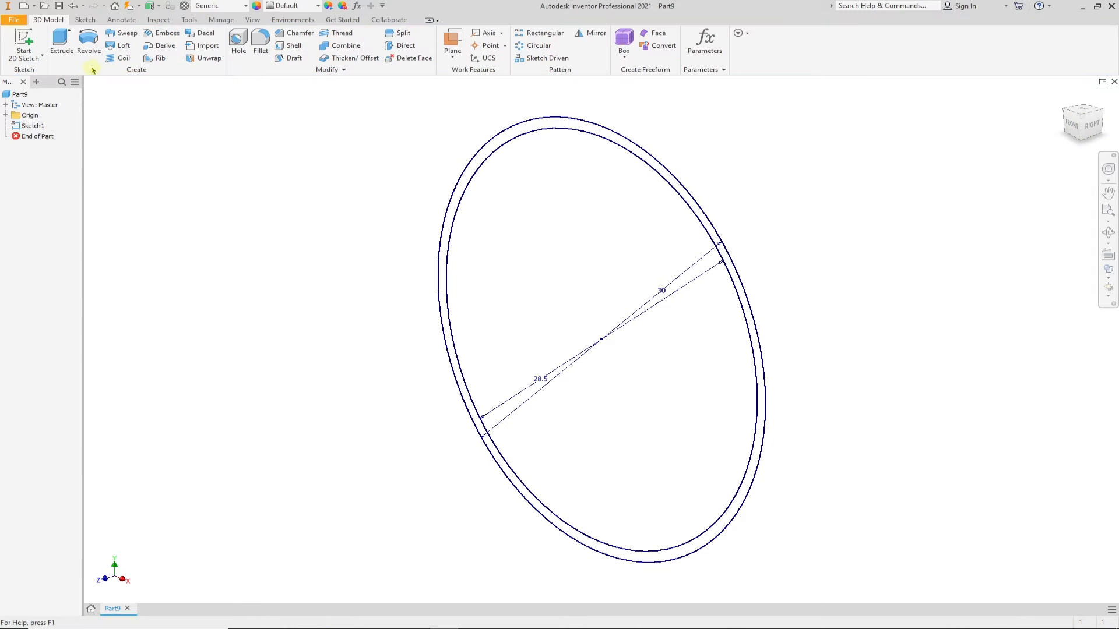
{"action": "left_click", "coordinate": [61, 41]}
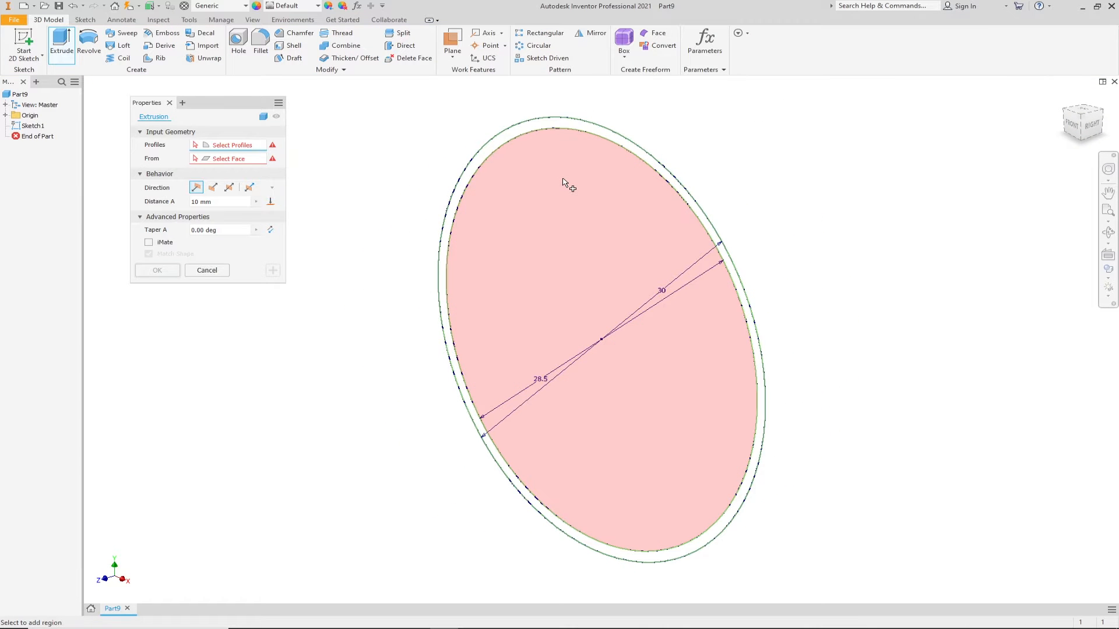
{"action": "left_click", "coordinate": [554, 213]}
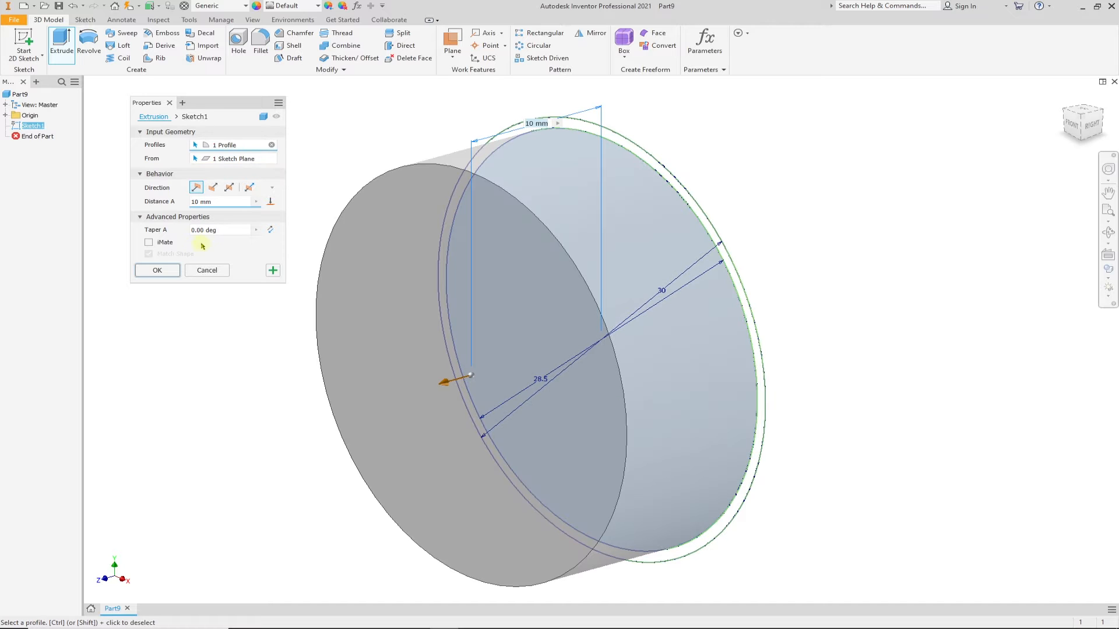
{"action": "left_click", "coordinate": [213, 187]}
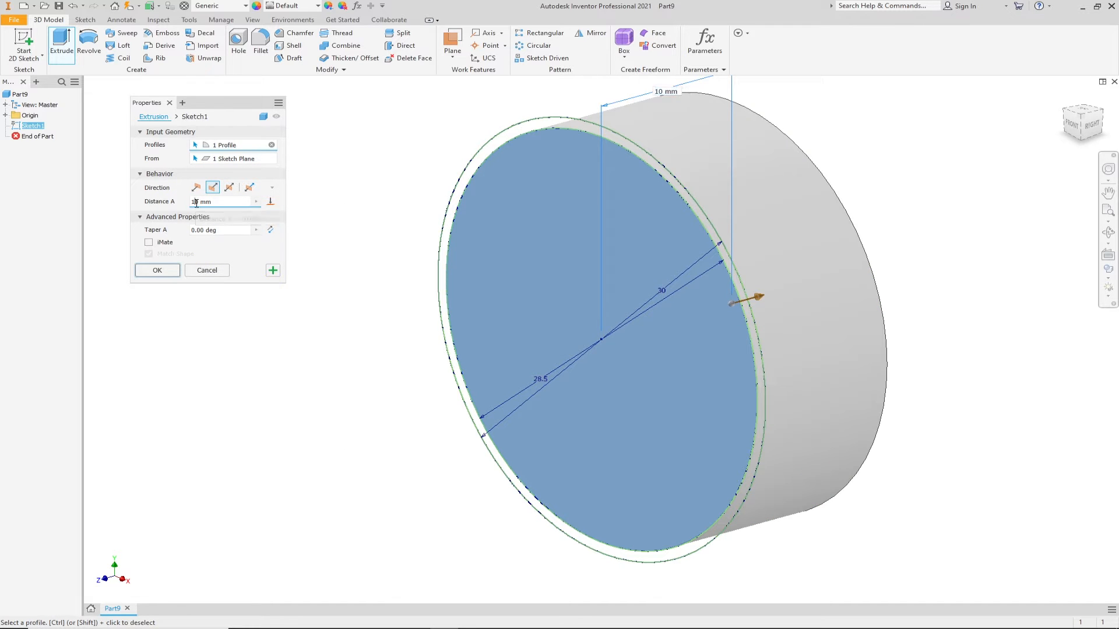
{"action": "key", "text": "alt+Tab"}
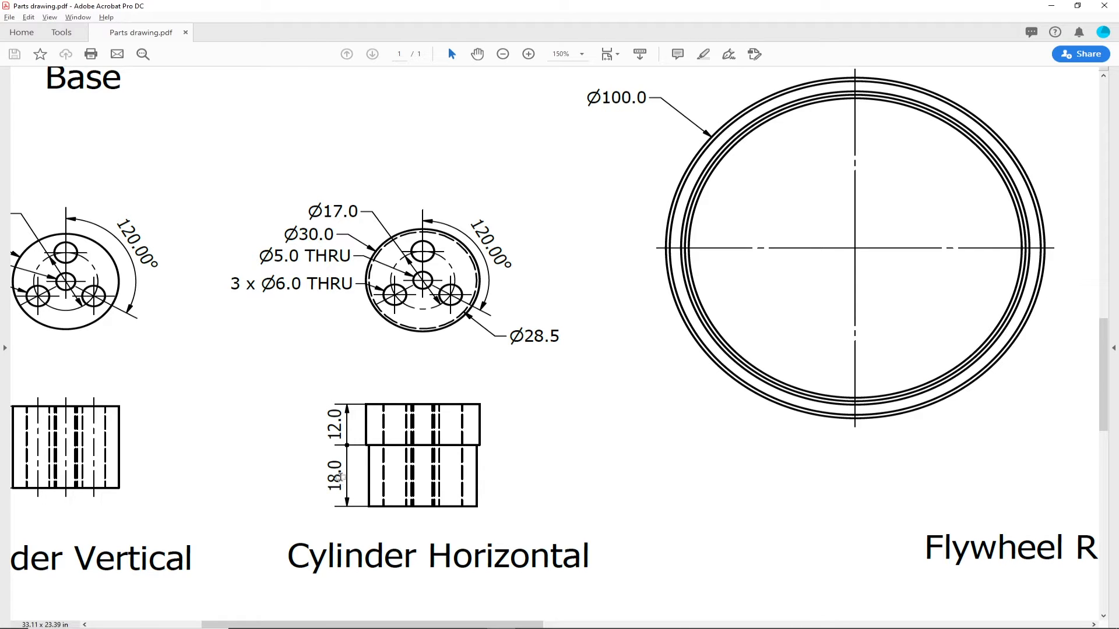
{"action": "key", "text": "alt+Tab"}
{"action": "type", "text": "18"}
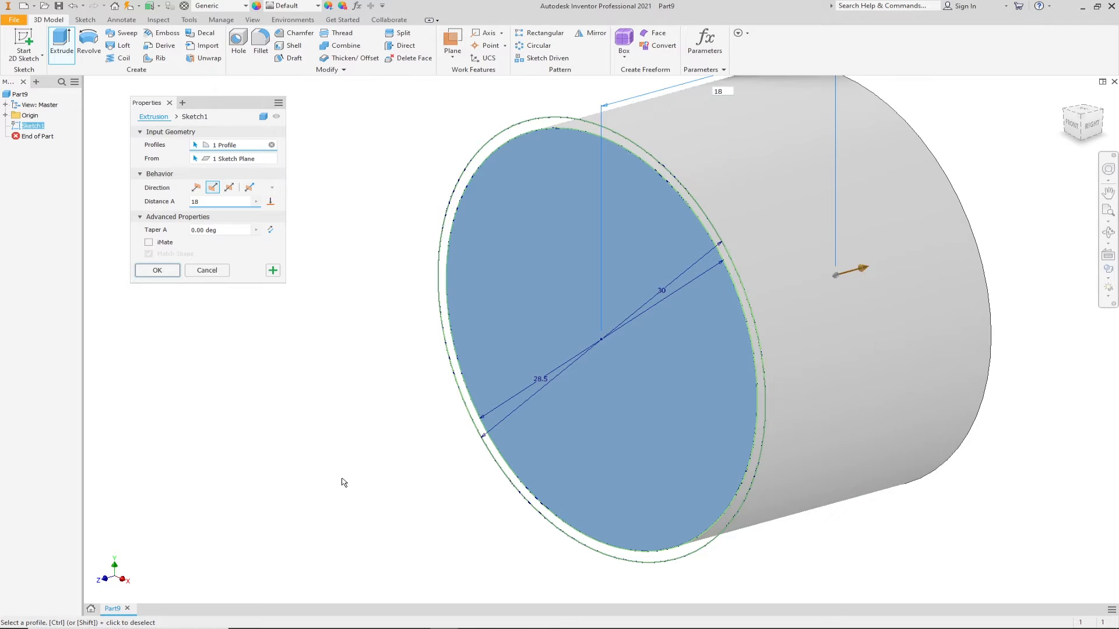
{"action": "left_click", "coordinate": [164, 274]}
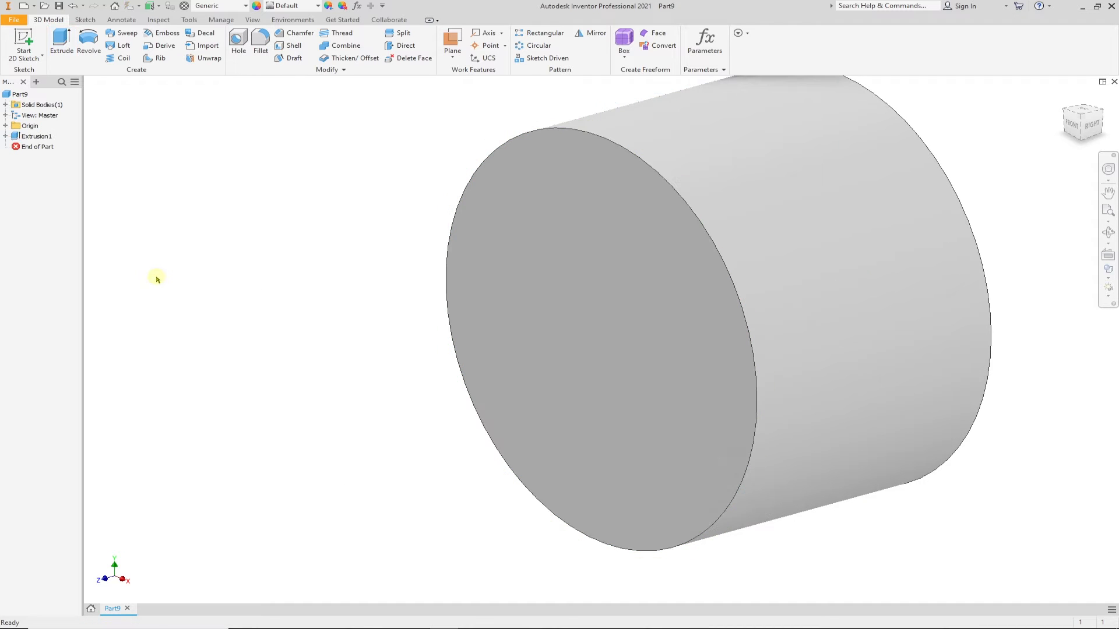
Step: Share Sketch1 from inside Extrusion1 so its circles can be reused for another feature
{"action": "left_click", "coordinate": [5, 137]}
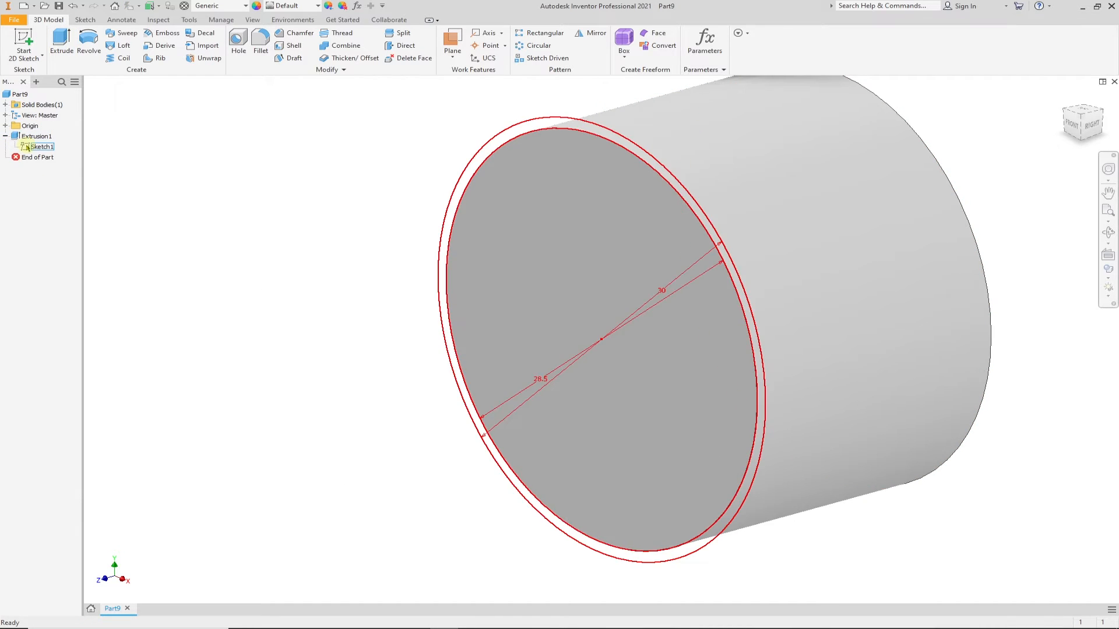
{"action": "right_click", "coordinate": [26, 147]}
{"action": "left_click", "coordinate": [26, 147]}
{"action": "left_click", "coordinate": [35, 147]}
{"action": "right_click", "coordinate": [28, 148]}
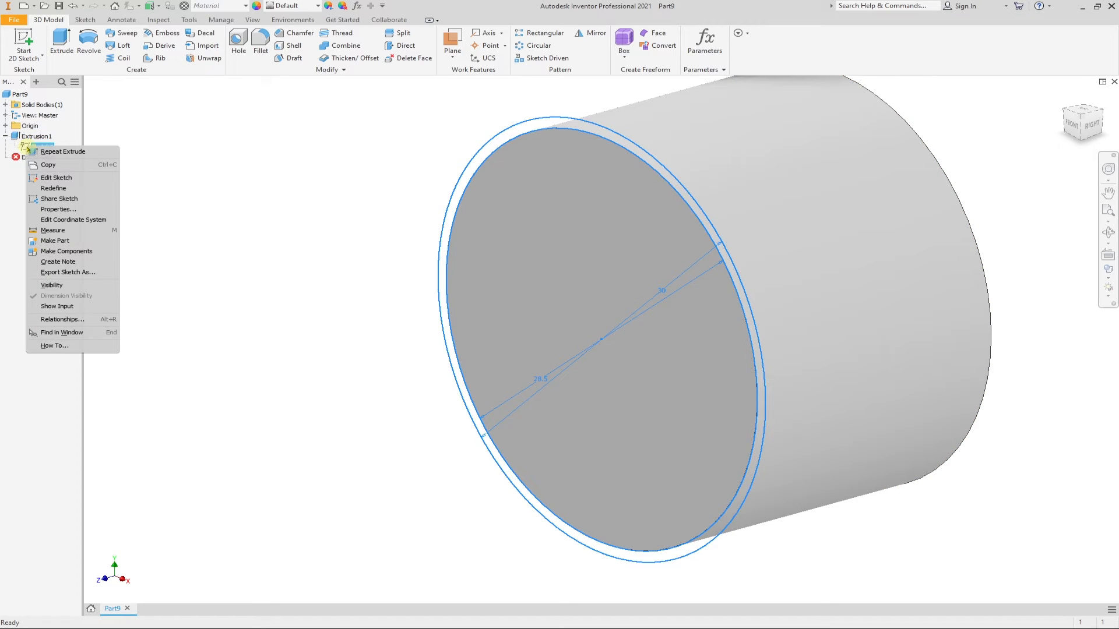
{"action": "left_click", "coordinate": [58, 198]}
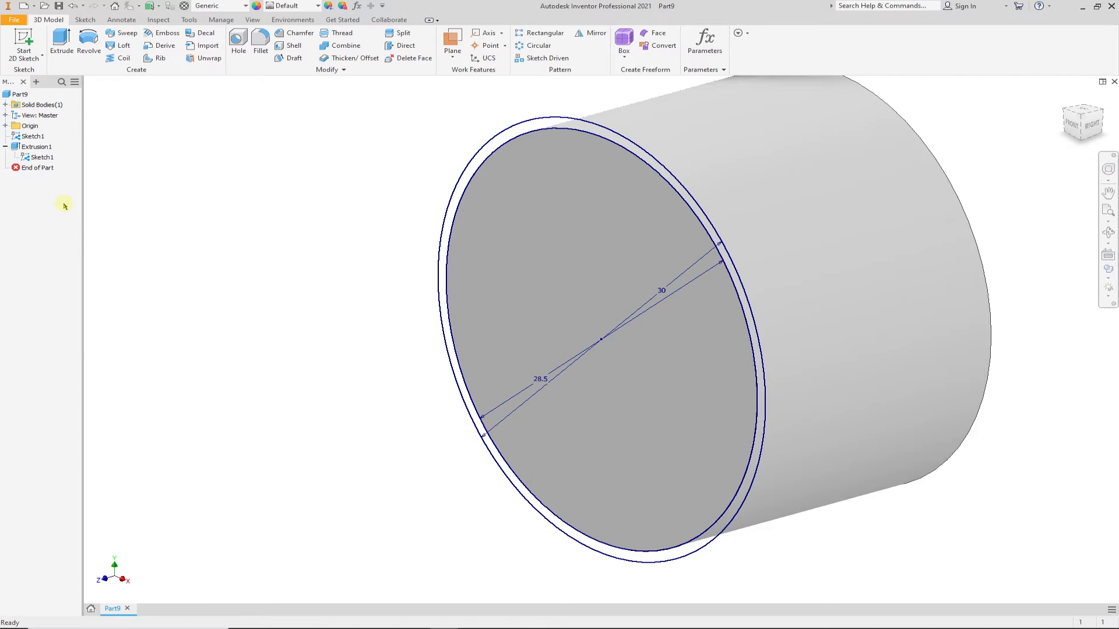
{"action": "left_click", "coordinate": [6, 147]}
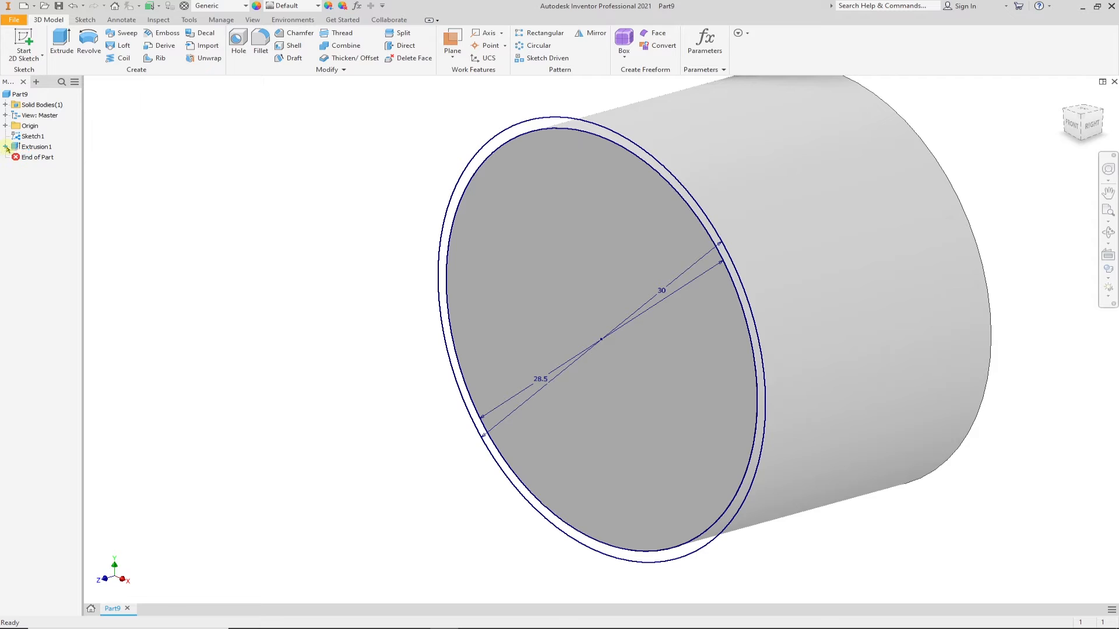
Step: Extrude the full 30 mm circle 12 mm in the default direction, joined to the body, and hide the shared sketch
{"action": "left_click", "coordinate": [61, 41]}
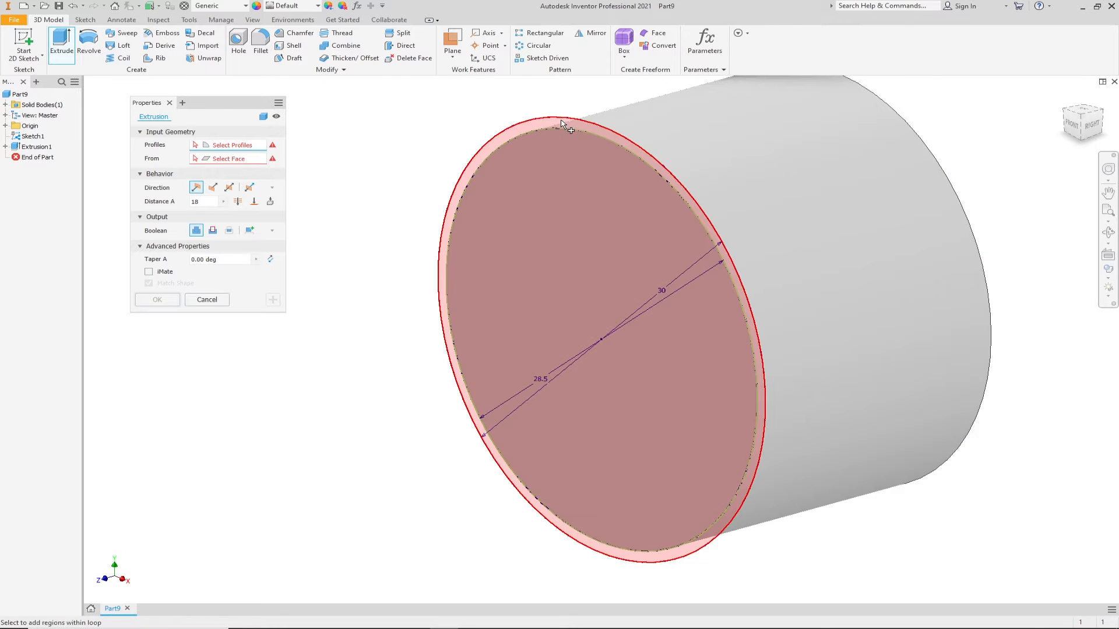
{"action": "left_click", "coordinate": [563, 124]}
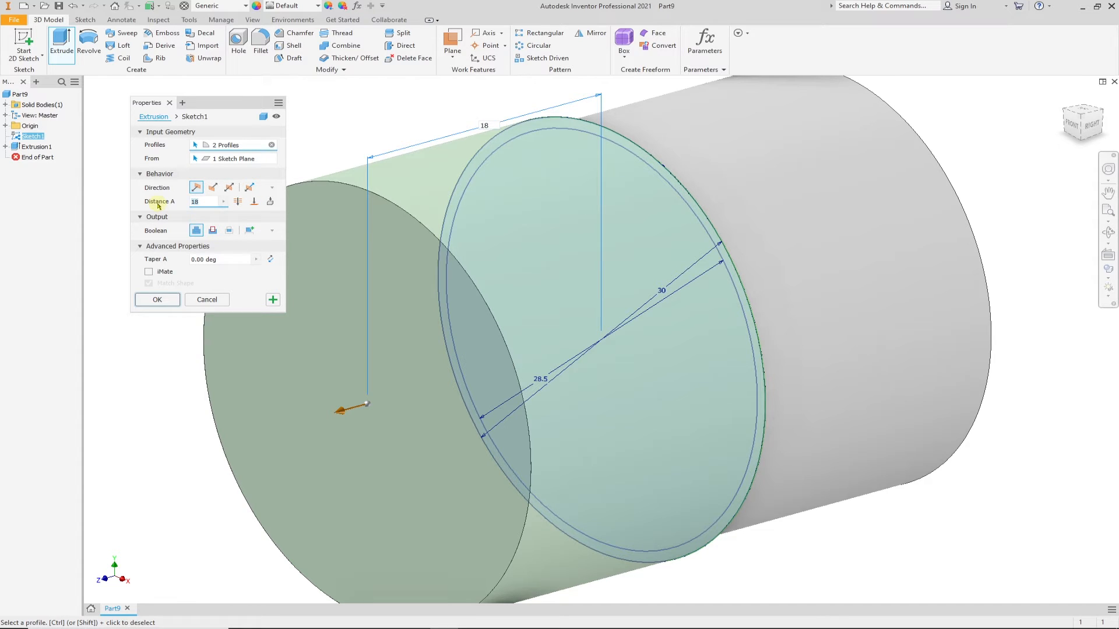
{"action": "key", "text": "Return"}
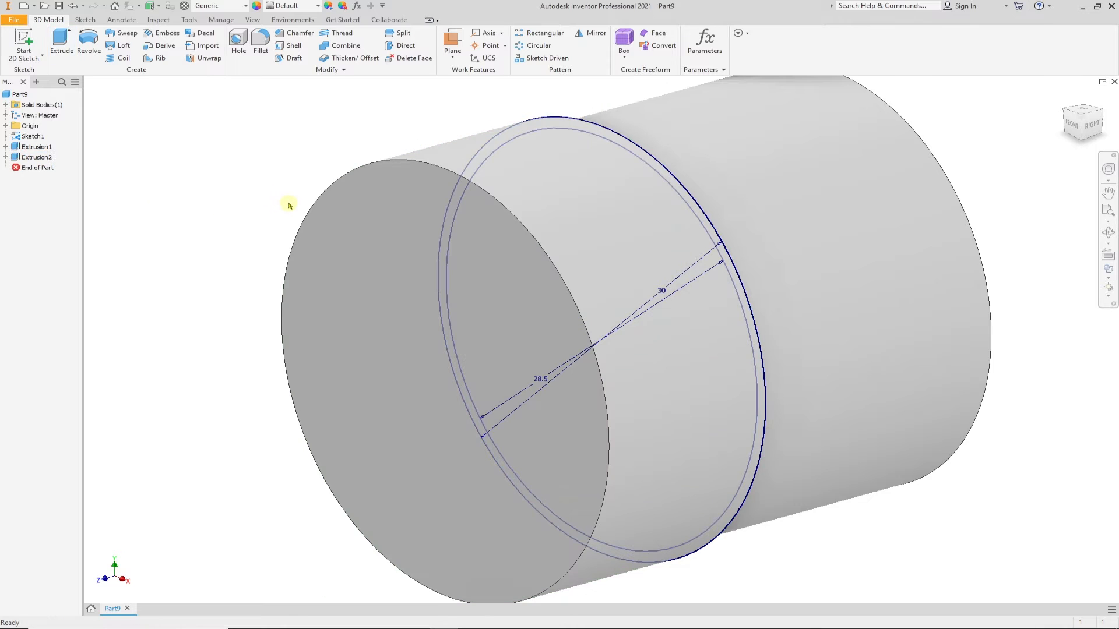
{"action": "right_click", "coordinate": [21, 137]}
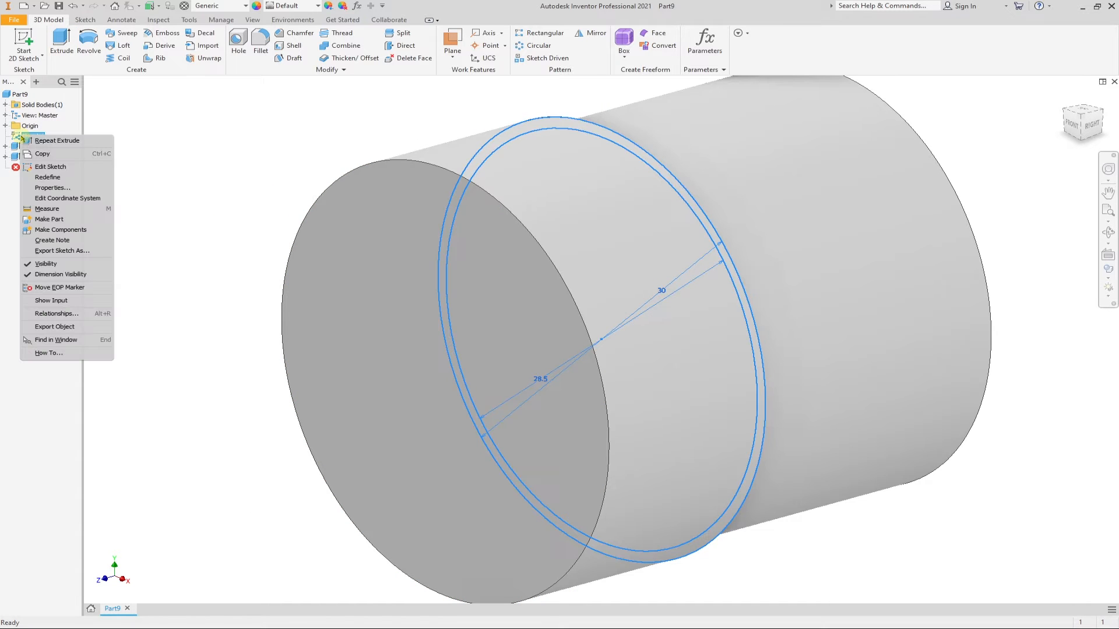
{"action": "left_click", "coordinate": [32, 267]}
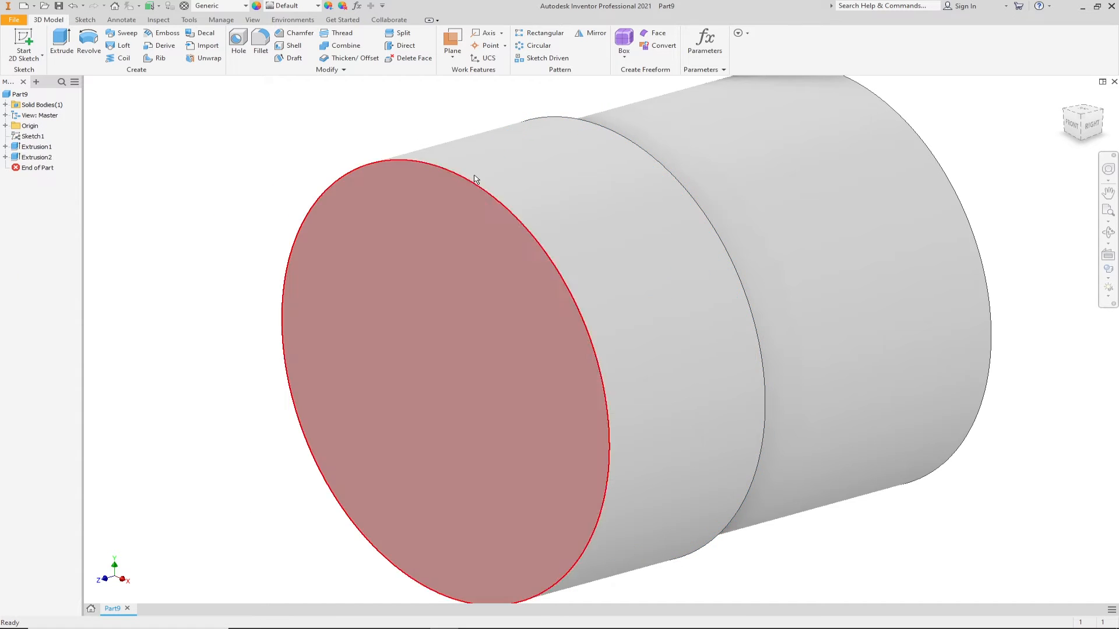
Step: Start a sketch on the larger cylinder's front face and draw a 17 mm construction circle centred on the origin
{"action": "scroll", "coordinate": [969, 181], "scroll_direction": "up", "scroll_amount": 3}
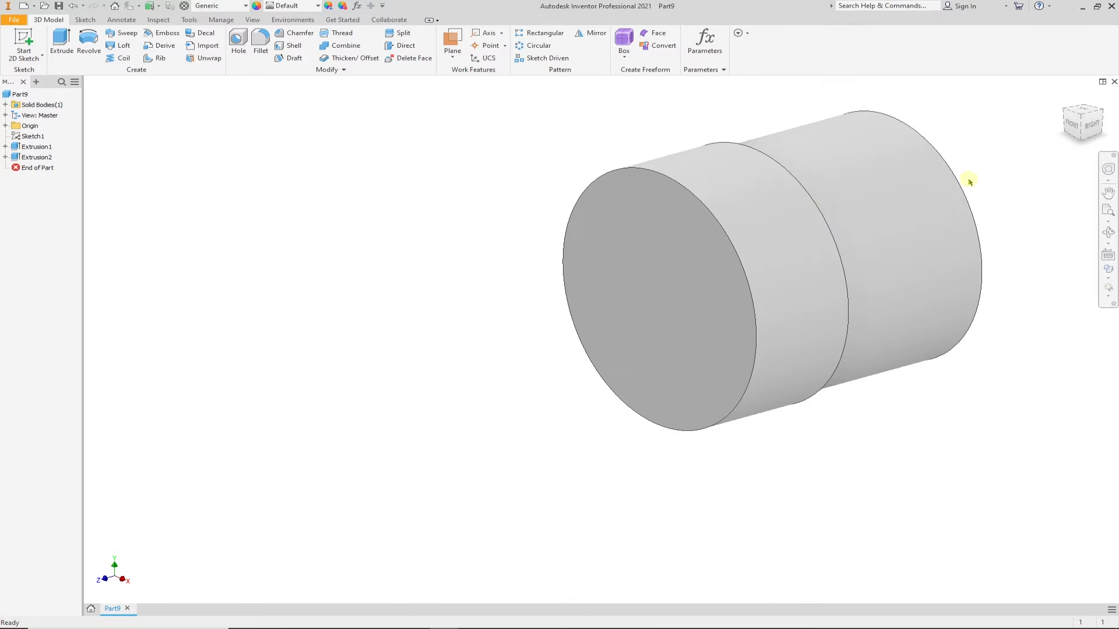
{"action": "right_click", "coordinate": [657, 230]}
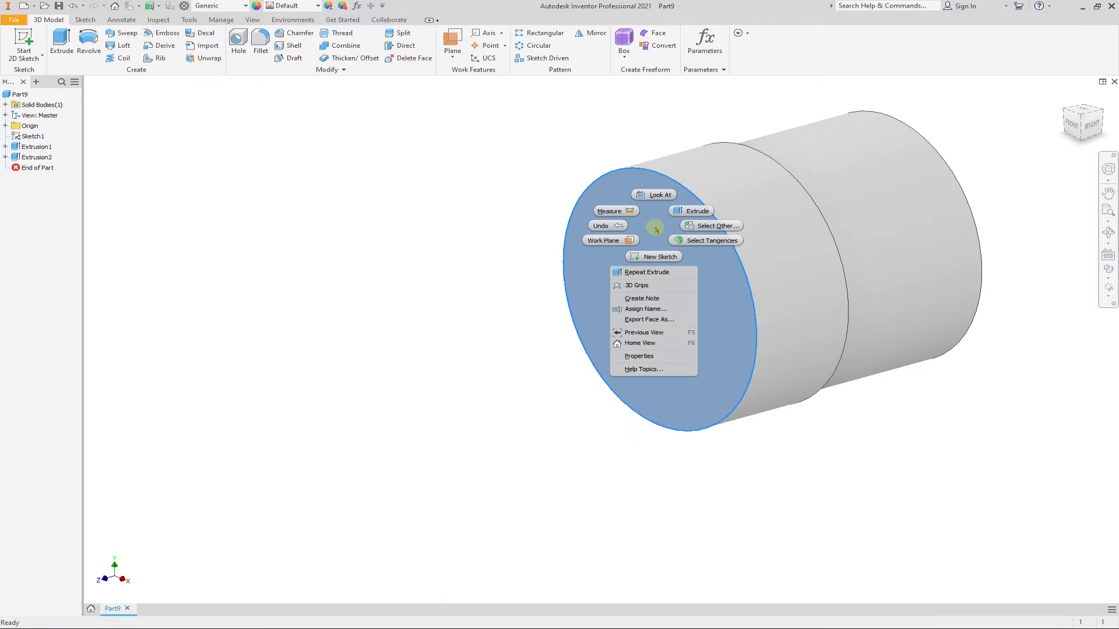
{"action": "left_click", "coordinate": [657, 251]}
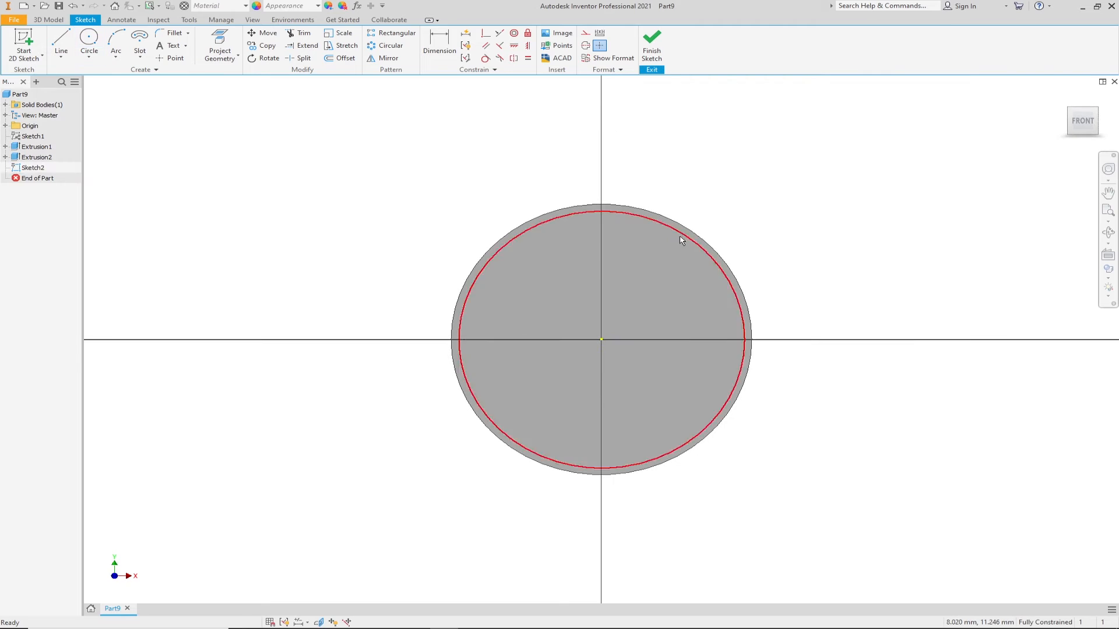
{"action": "left_click", "coordinate": [89, 40]}
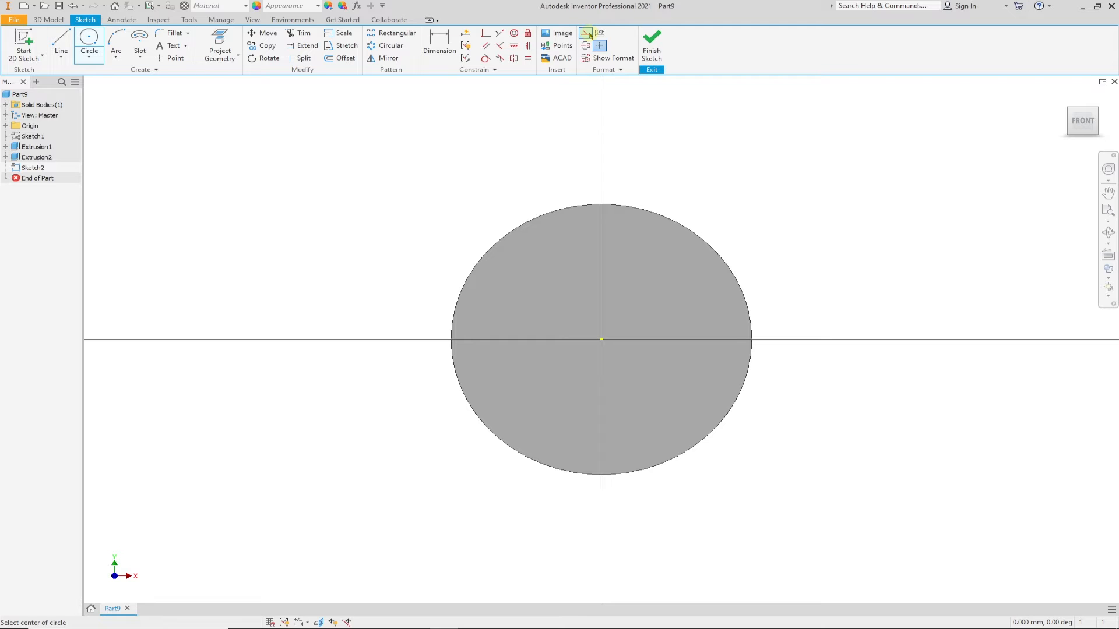
{"action": "left_click", "coordinate": [585, 33]}
{"action": "left_click", "coordinate": [601, 339]}
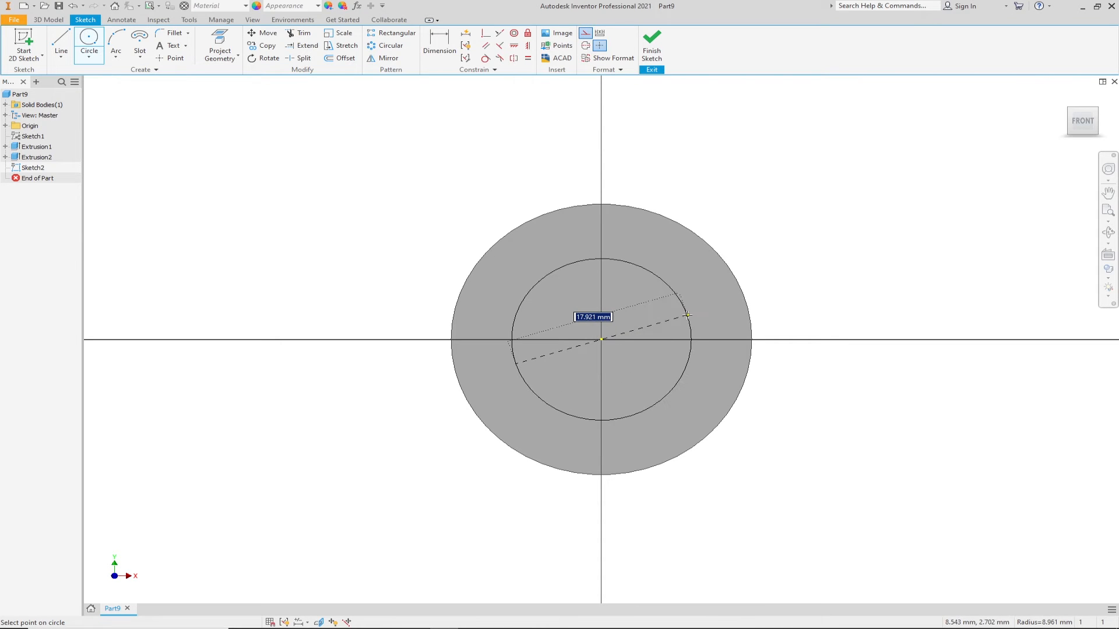
{"action": "type", "text": "17"}
{"action": "key", "text": "Return"}
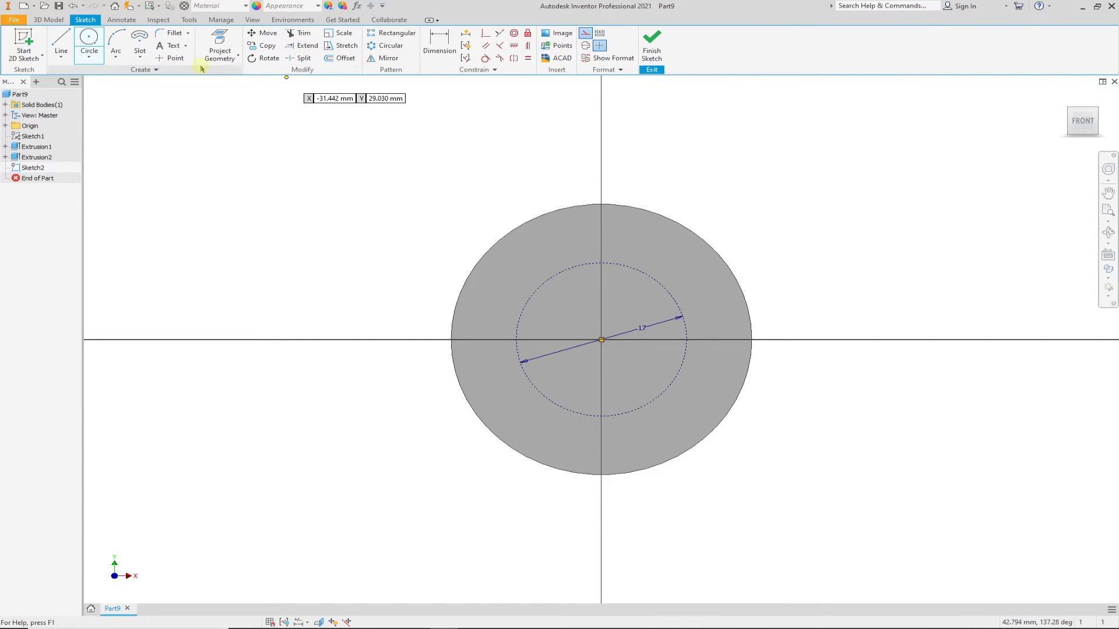
{"action": "key", "text": "Escape"}
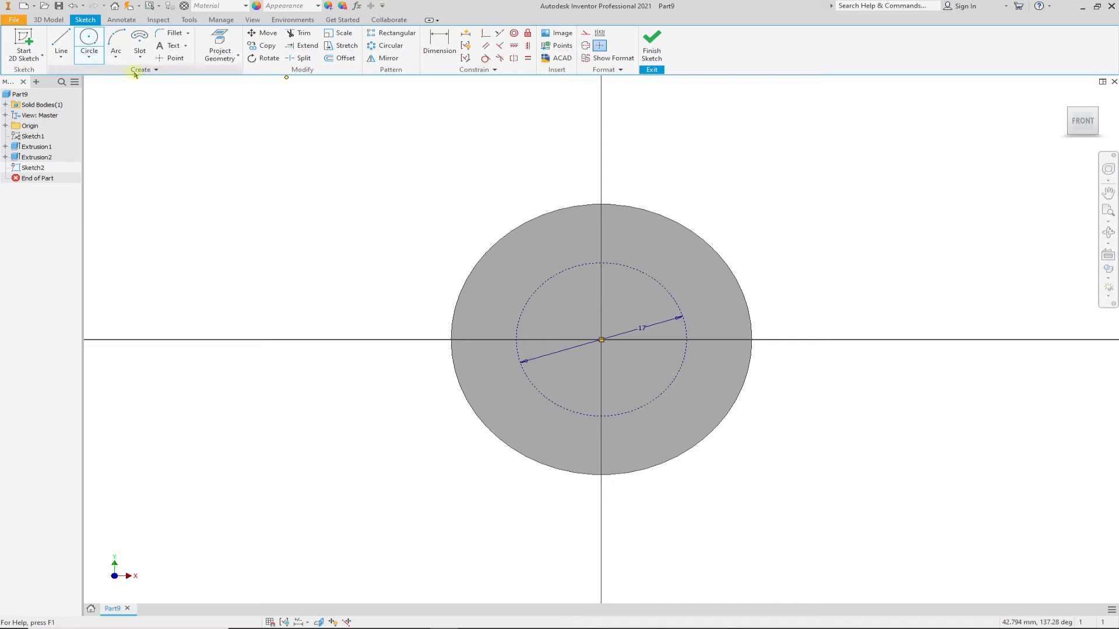
Step: Place points at the construction circle's centre and top, constrain them to align vertically, and finish the sketch
{"action": "left_click", "coordinate": [169, 58]}
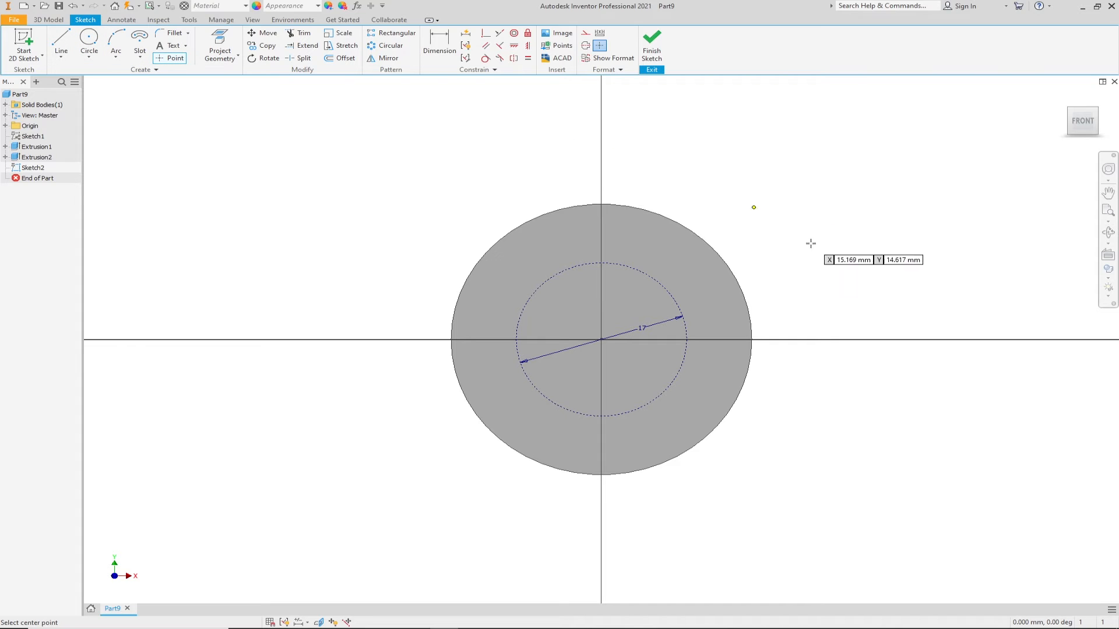
{"action": "left_click", "coordinate": [602, 340]}
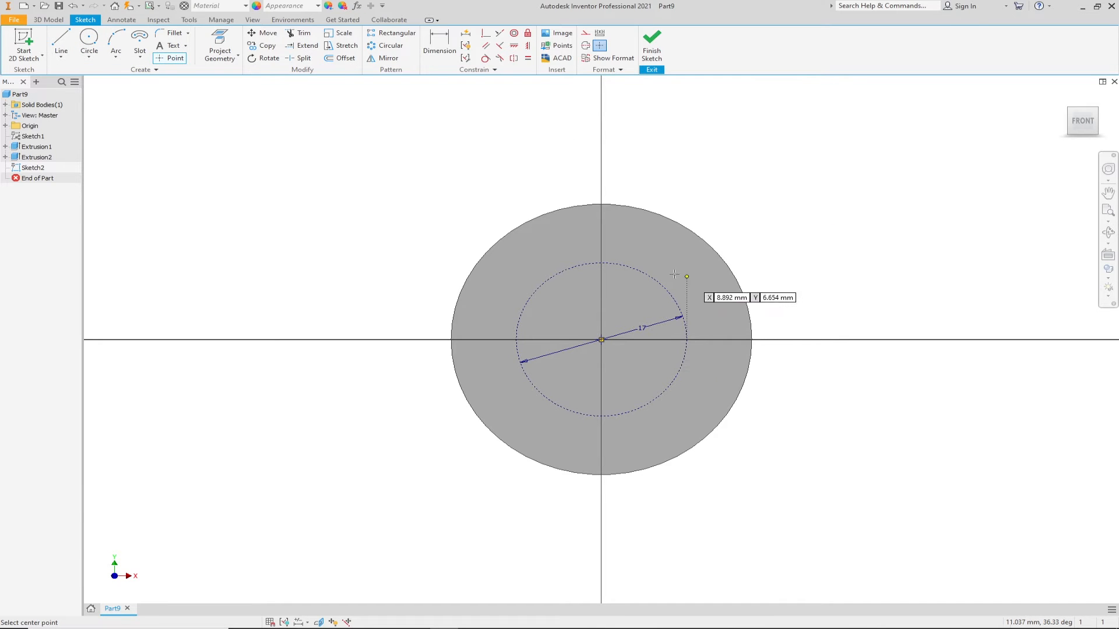
{"action": "left_click", "coordinate": [601, 262]}
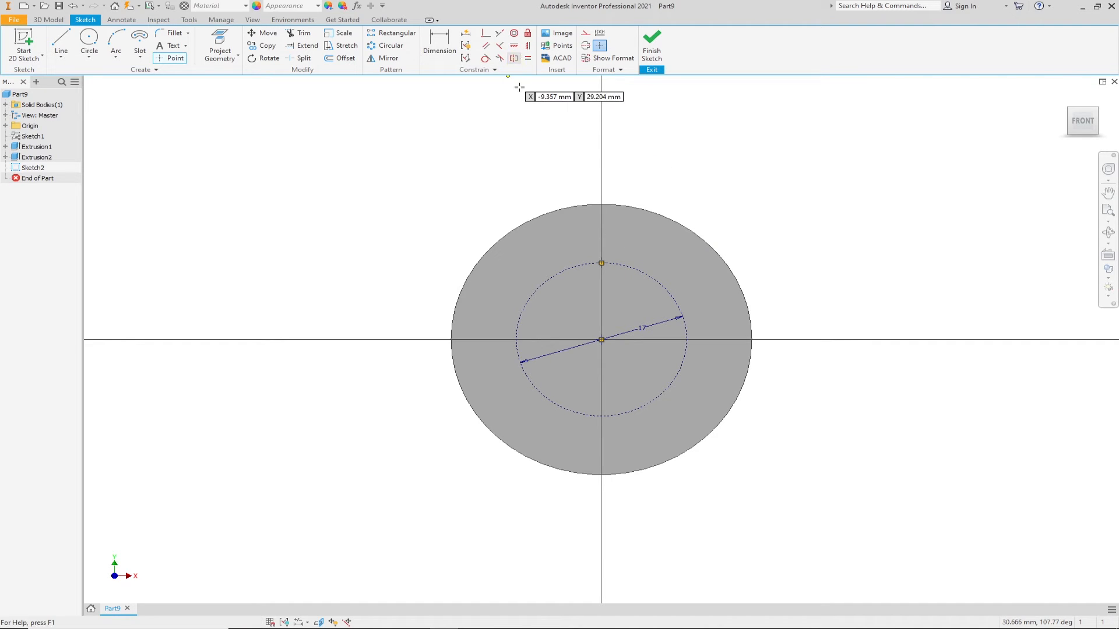
{"action": "left_click", "coordinate": [528, 47]}
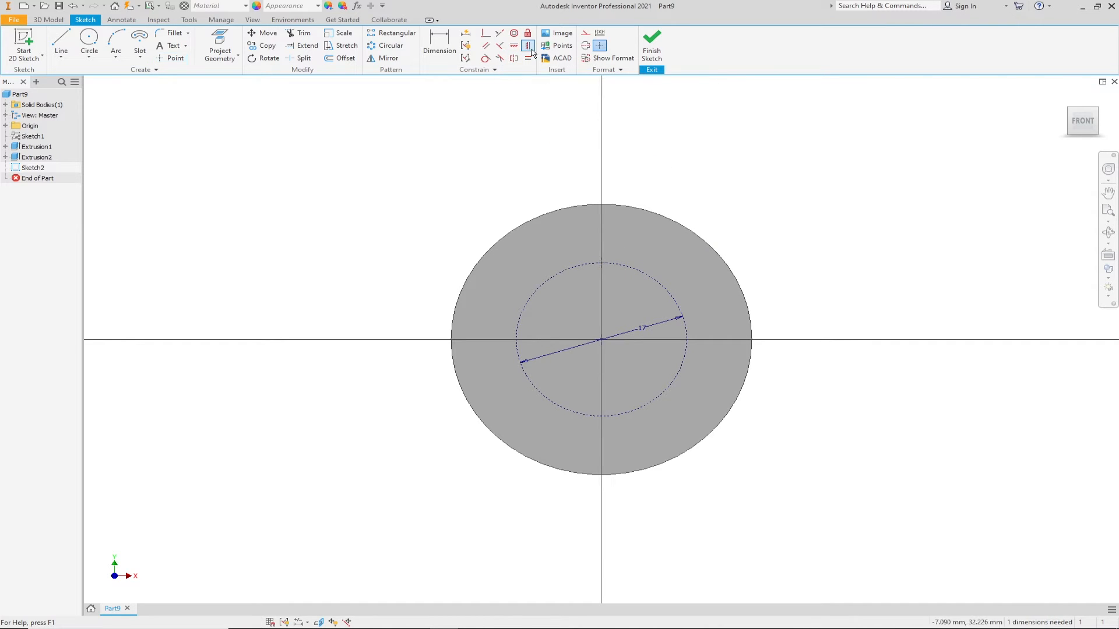
{"action": "left_click", "coordinate": [602, 264]}
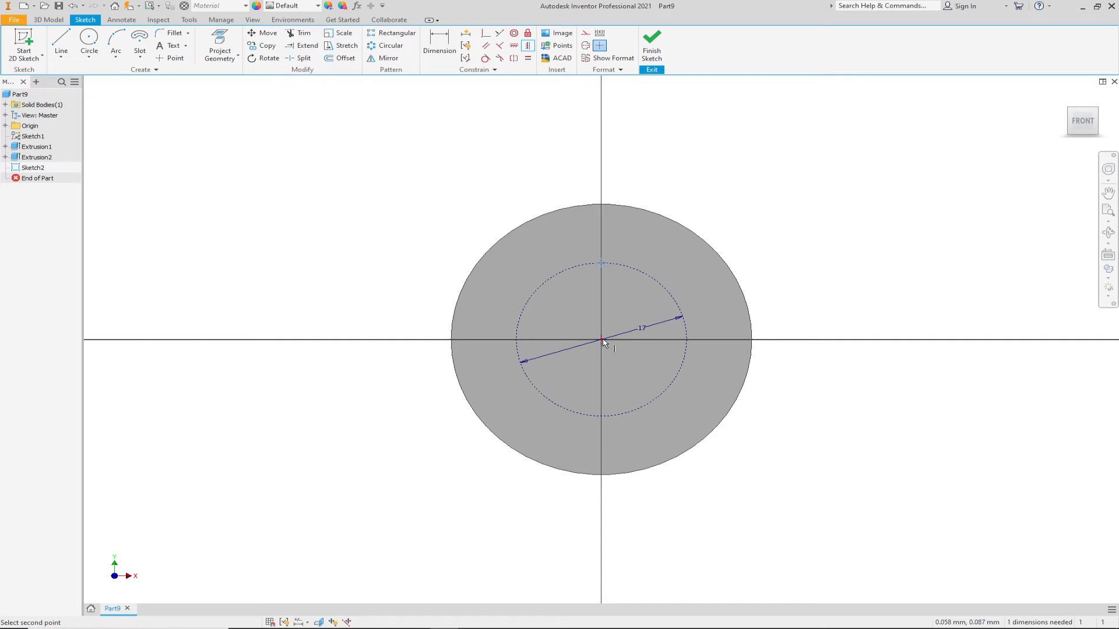
{"action": "left_click", "coordinate": [602, 341]}
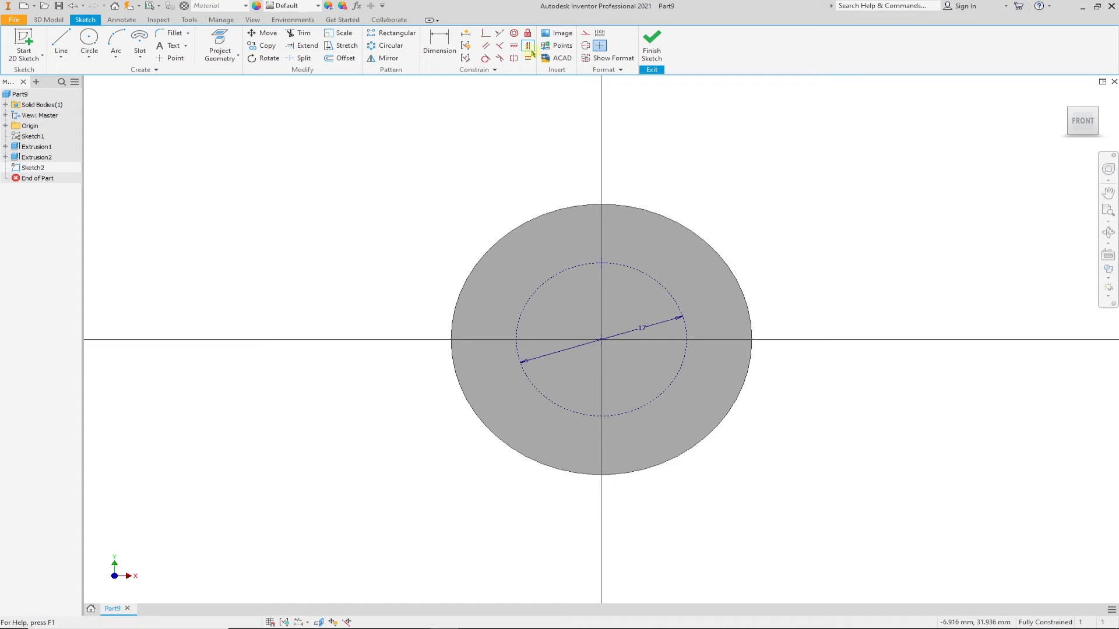
{"action": "left_click", "coordinate": [652, 46]}
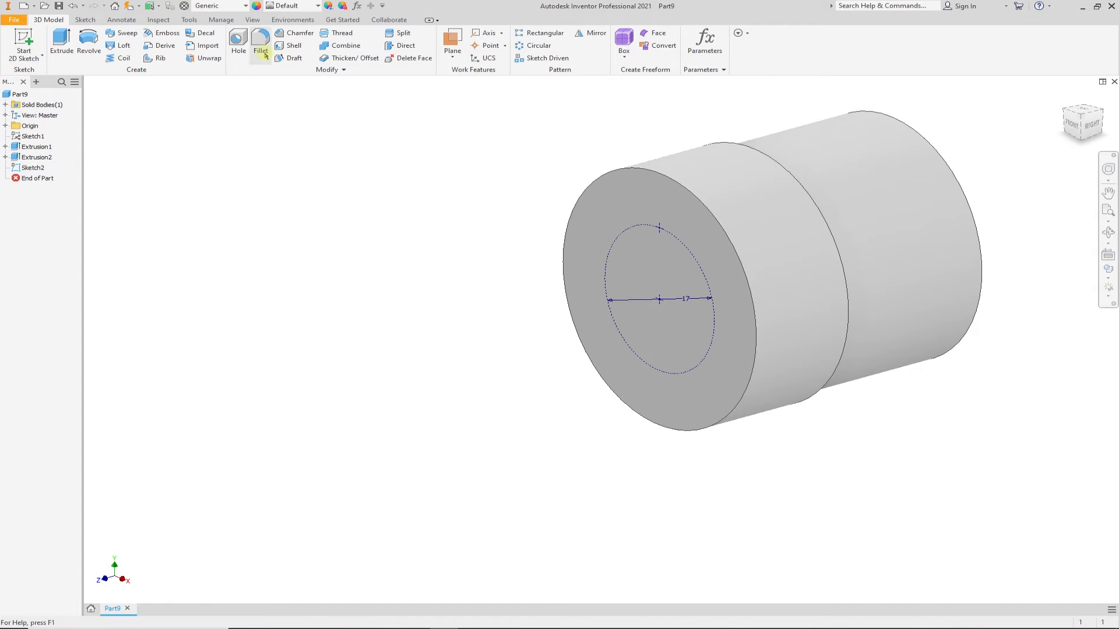
Step: Cut a simple 5 mm through-all hole at the sketch's centre point only, checking the diameter against the parts drawing
{"action": "left_click", "coordinate": [245, 44]}
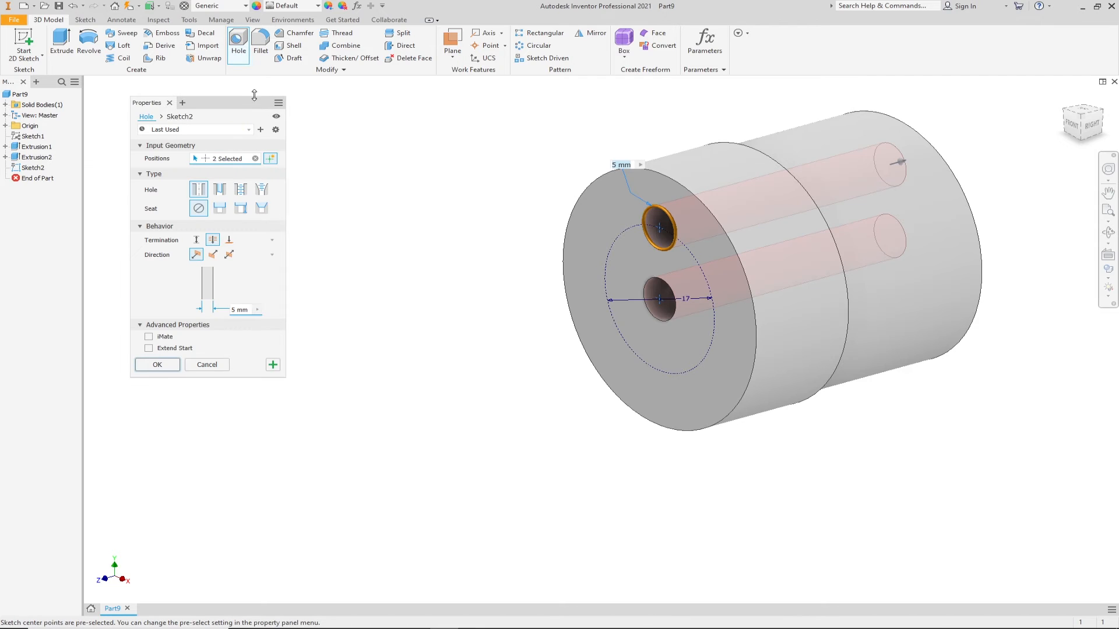
{"action": "left_click", "coordinate": [256, 159]}
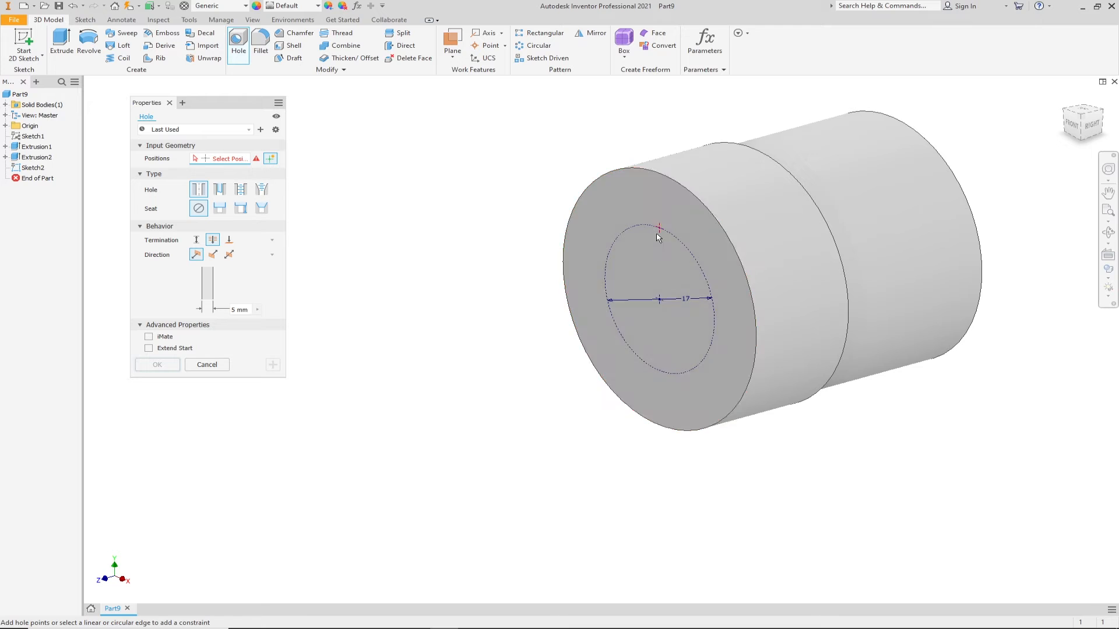
{"action": "left_click", "coordinate": [659, 300]}
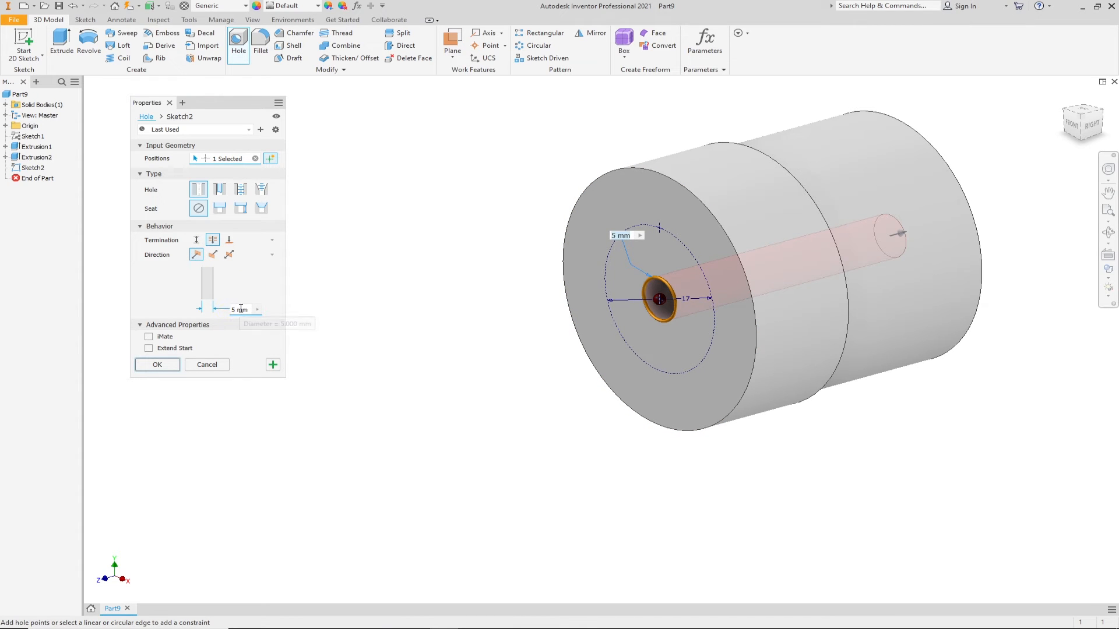
{"action": "key", "text": "alt+Tab"}
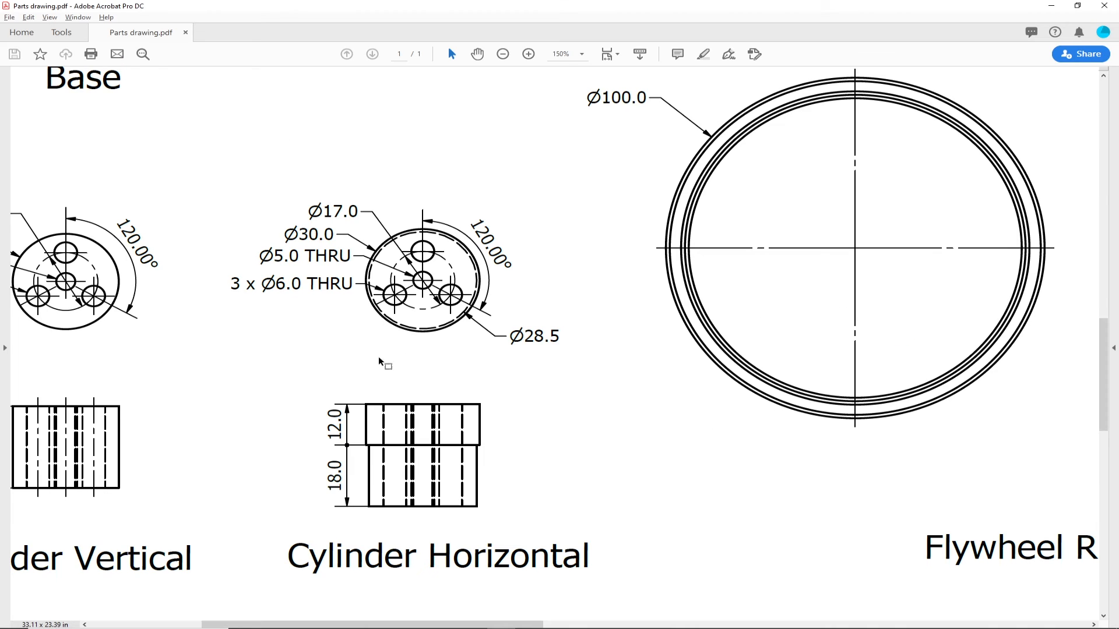
{"action": "key", "text": "alt+Tab"}
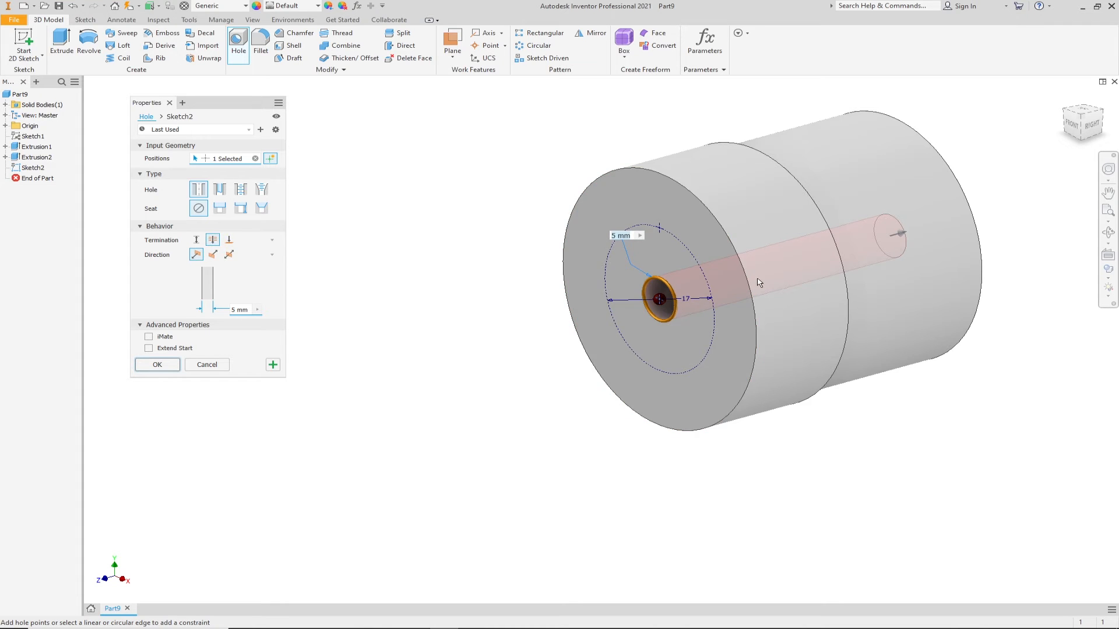
{"action": "left_click", "coordinate": [157, 365]}
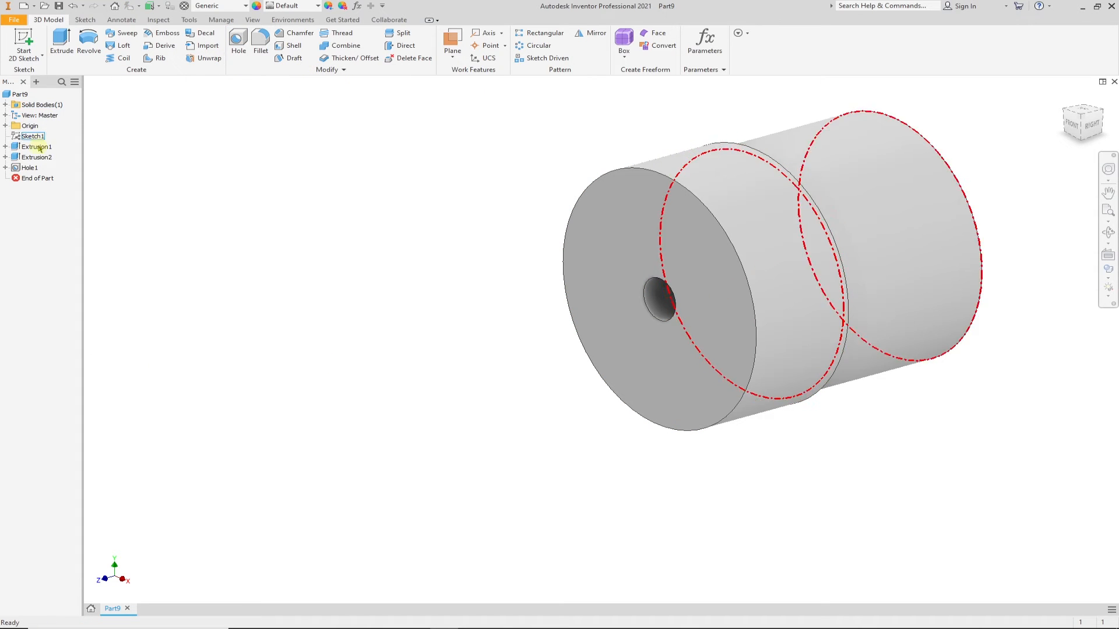
Step: Share Sketch2 from inside Hole1 so its remaining point can be reused for another hole
{"action": "left_click", "coordinate": [6, 167]}
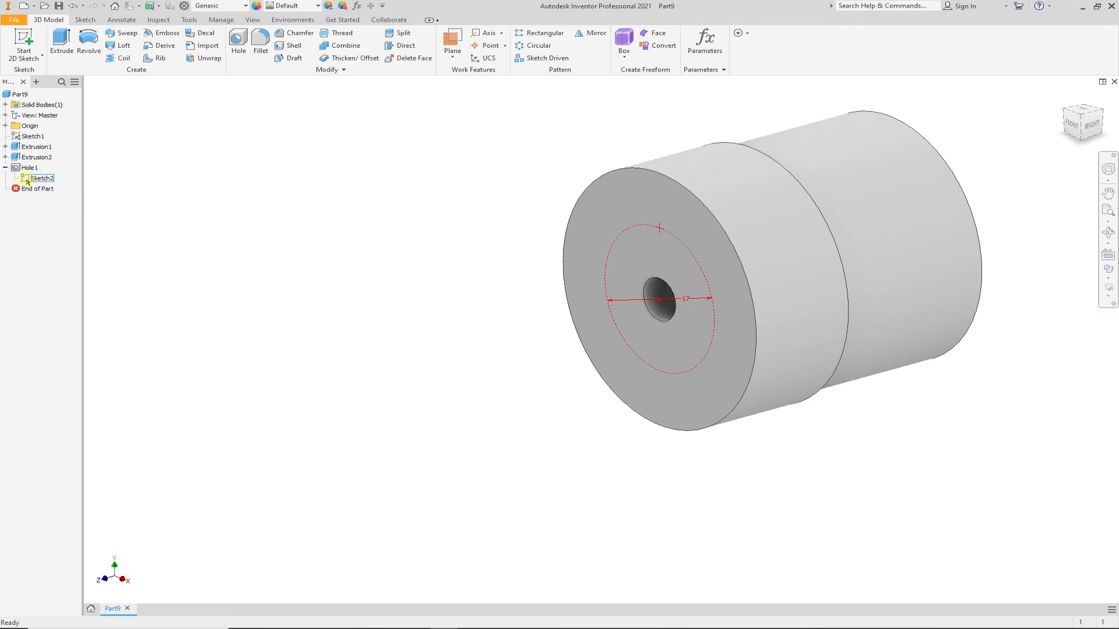
{"action": "right_click", "coordinate": [28, 178]}
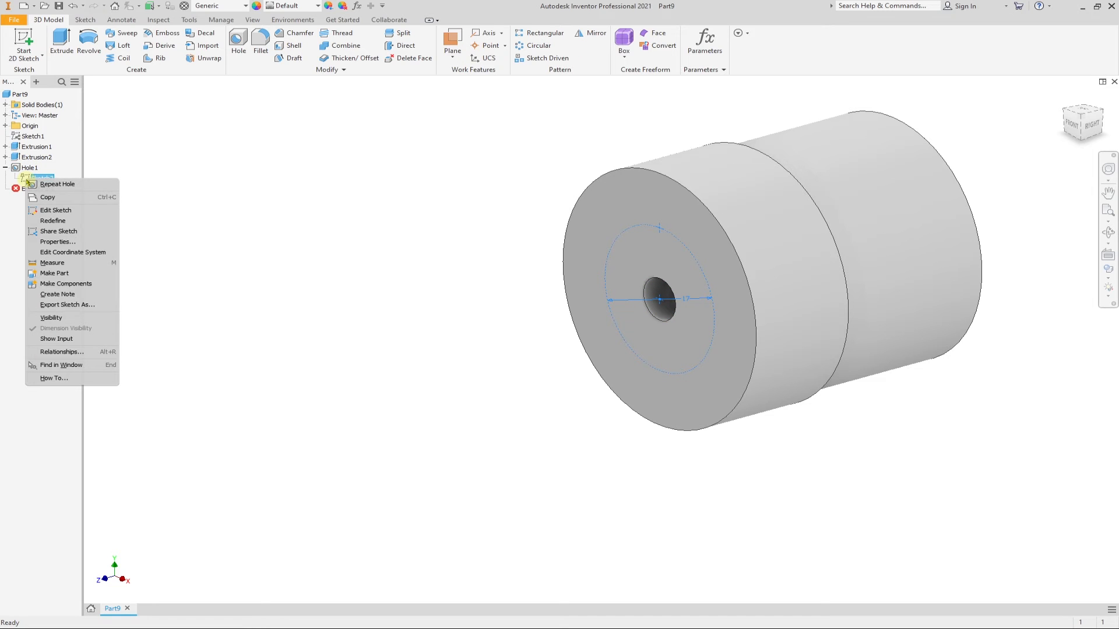
{"action": "left_click", "coordinate": [59, 232]}
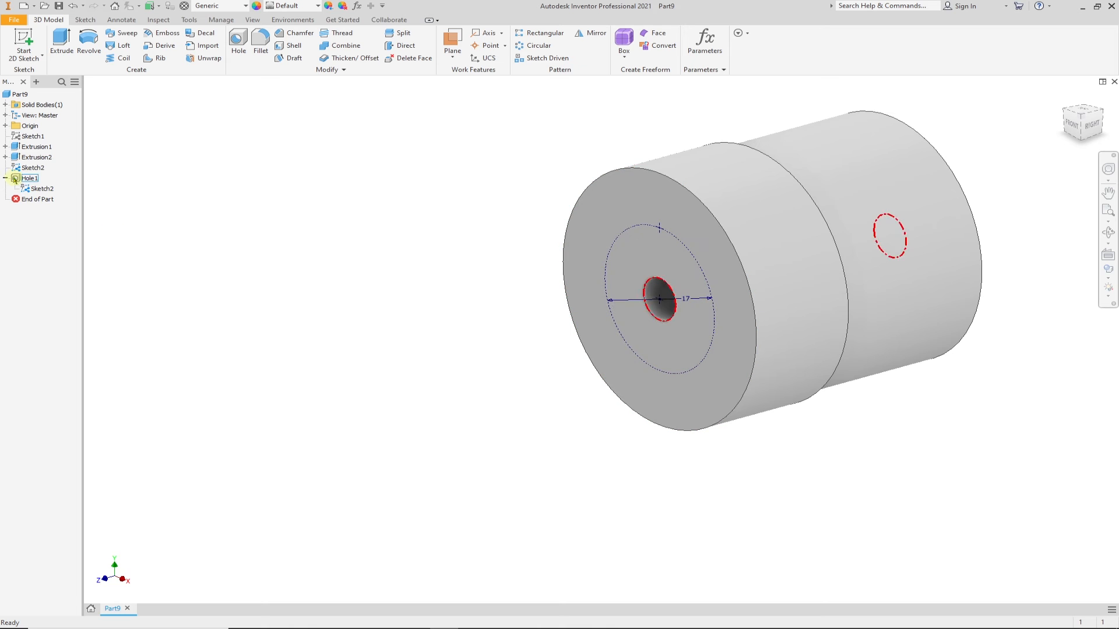
Step: Cut a 6 mm through-all hole at the upper point on the construction circle and hide the shared Sketch2
{"action": "left_click", "coordinate": [239, 41]}
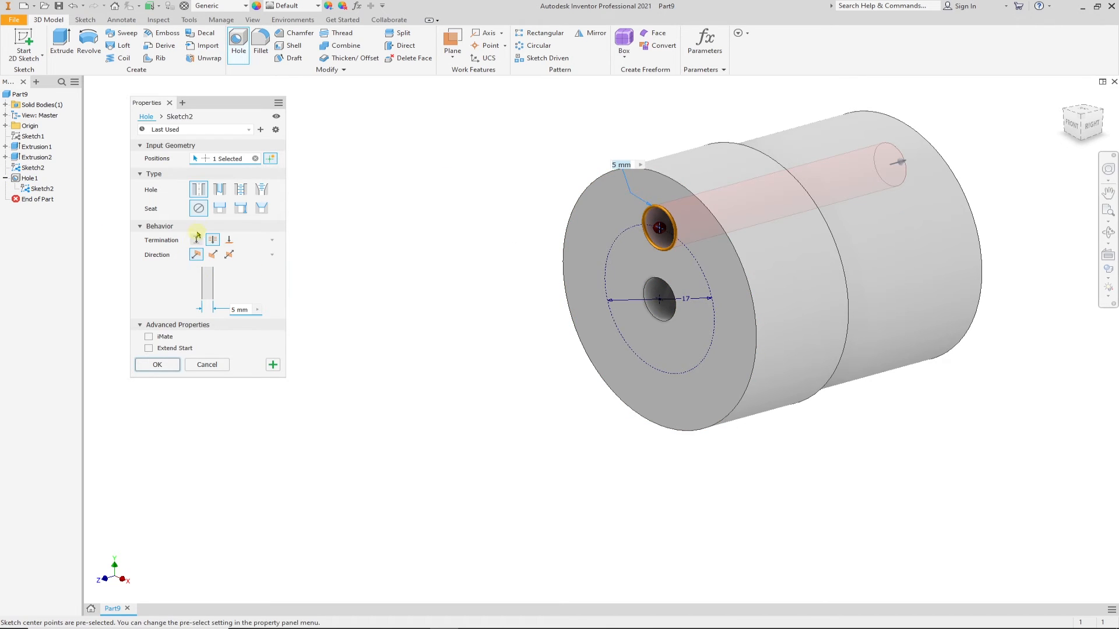
{"action": "left_click", "coordinate": [228, 310]}
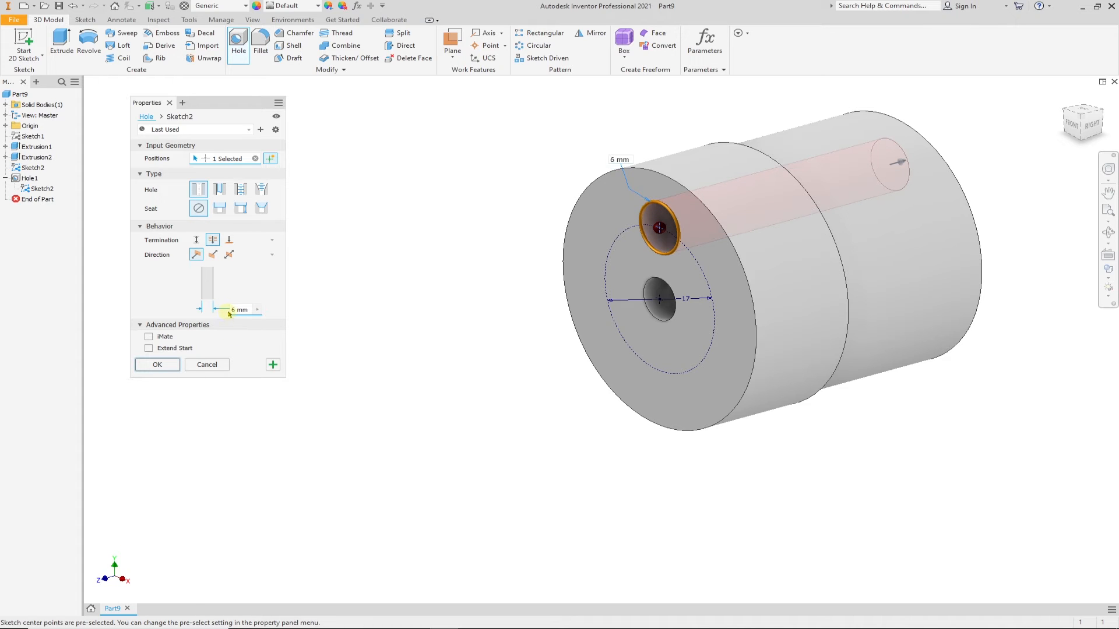
{"action": "left_click", "coordinate": [178, 364]}
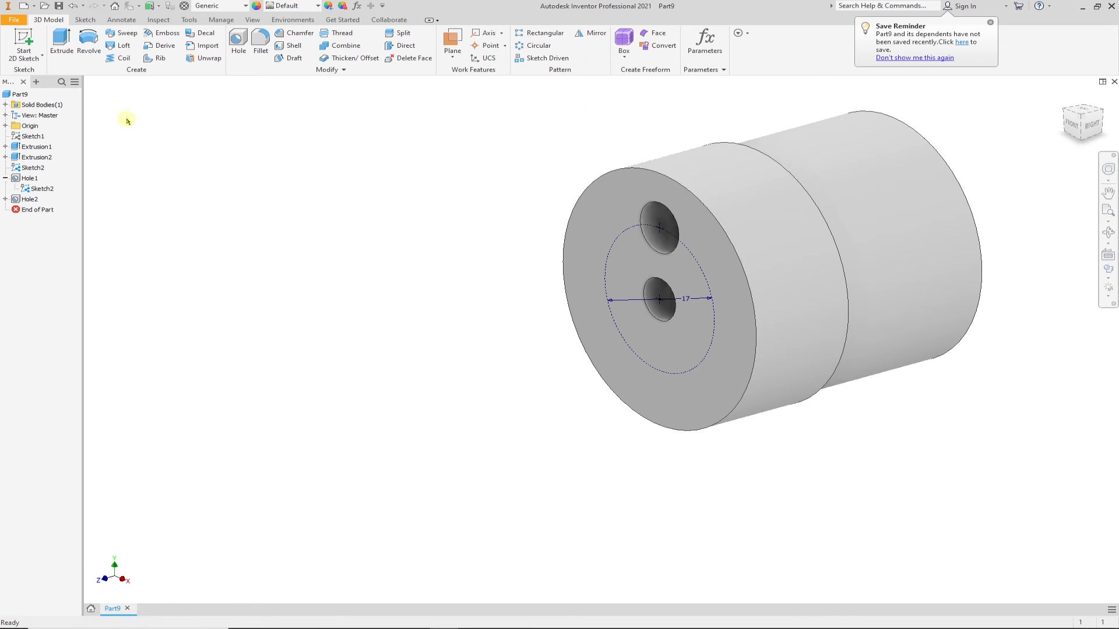
{"action": "left_click", "coordinate": [8, 181]}
{"action": "right_click", "coordinate": [24, 168]}
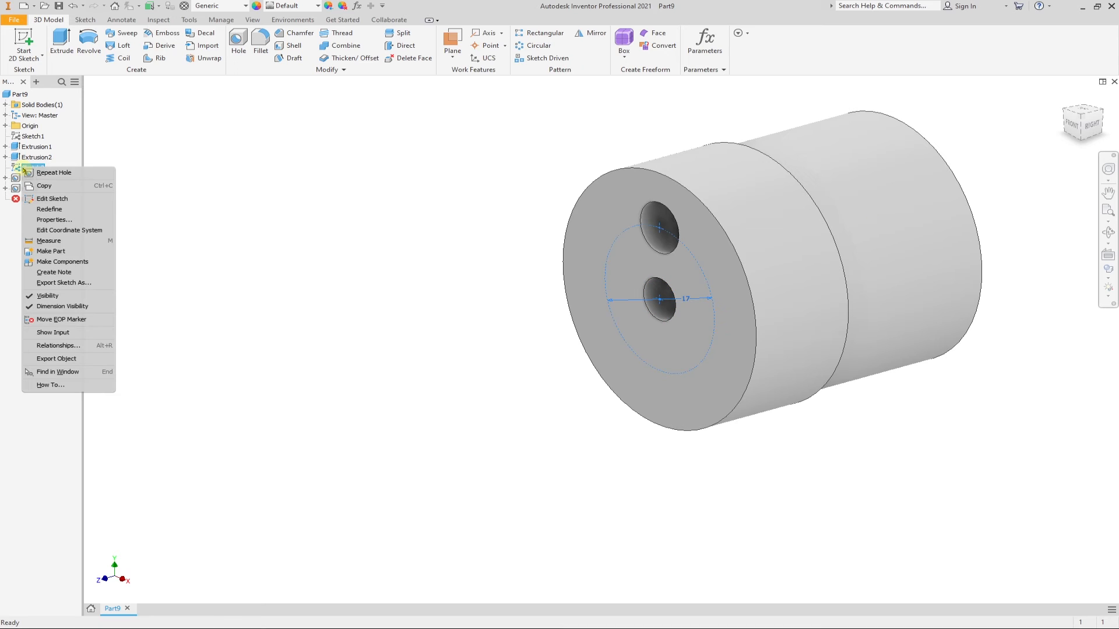
{"action": "left_click", "coordinate": [45, 295]}
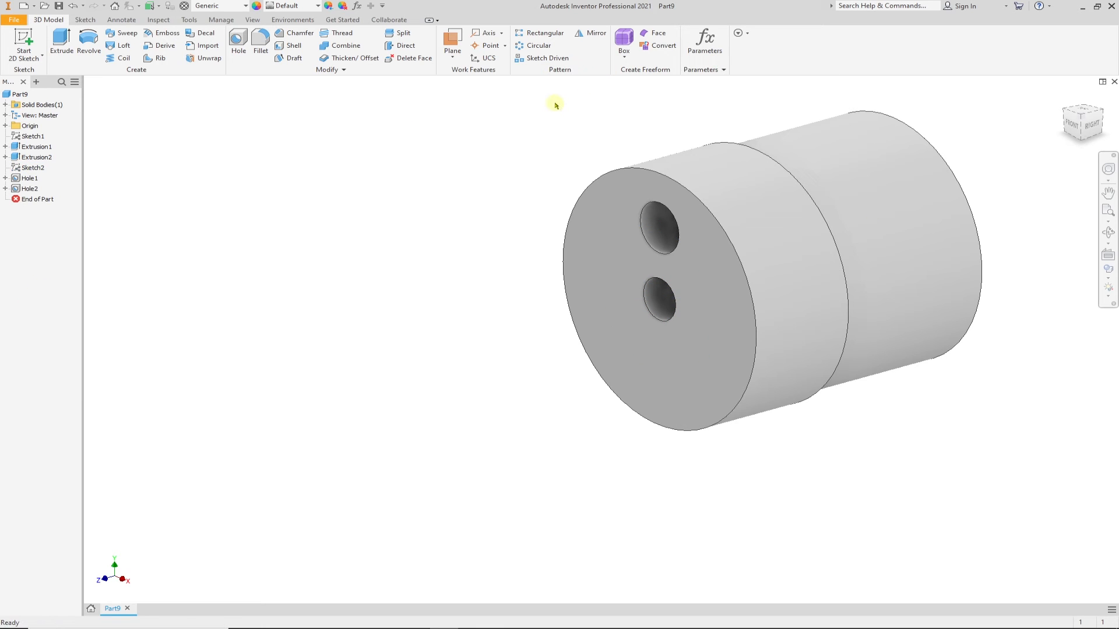
Step: Create a circular pattern of the 6 mm hole around the cylinder's axis with 3 occurrences over 360 degrees
{"action": "left_click", "coordinate": [538, 47]}
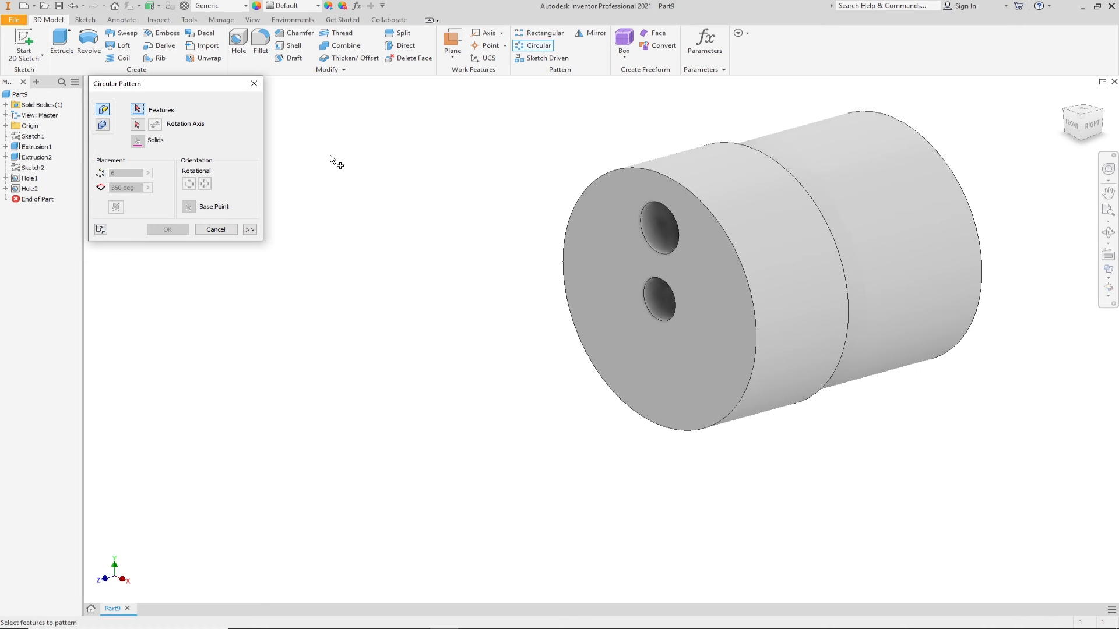
{"action": "left_click", "coordinate": [20, 190]}
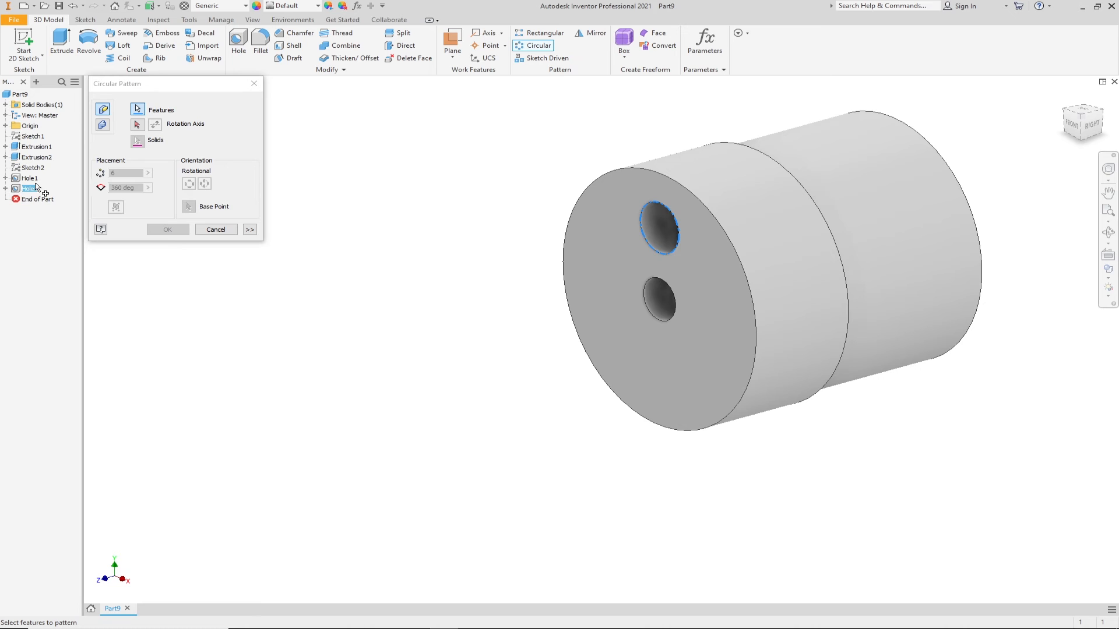
{"action": "left_click", "coordinate": [138, 125]}
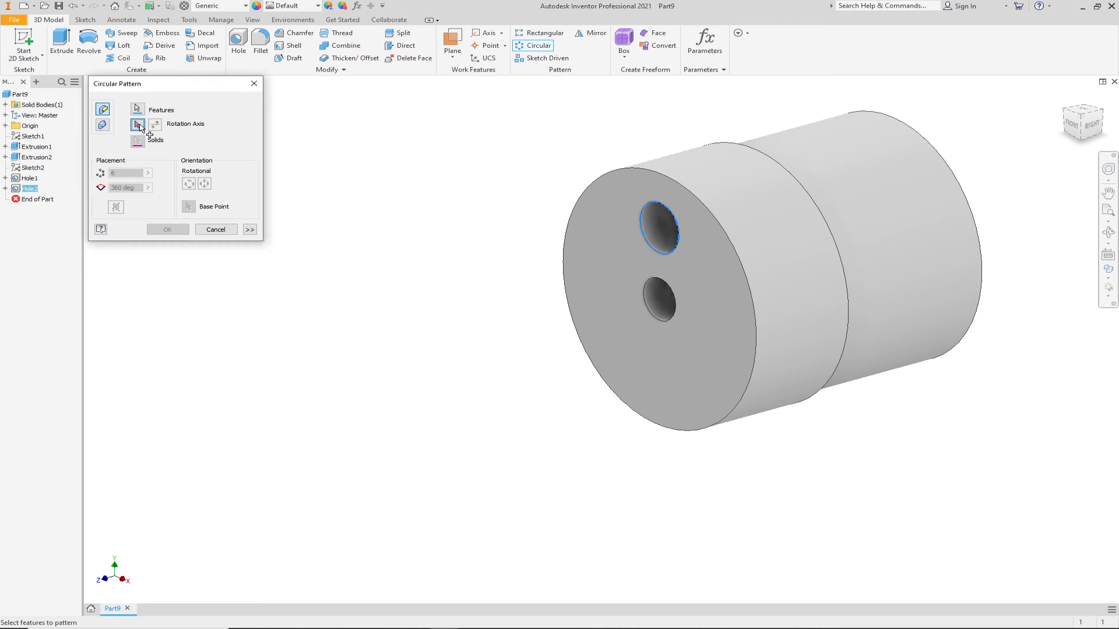
{"action": "left_click", "coordinate": [754, 215]}
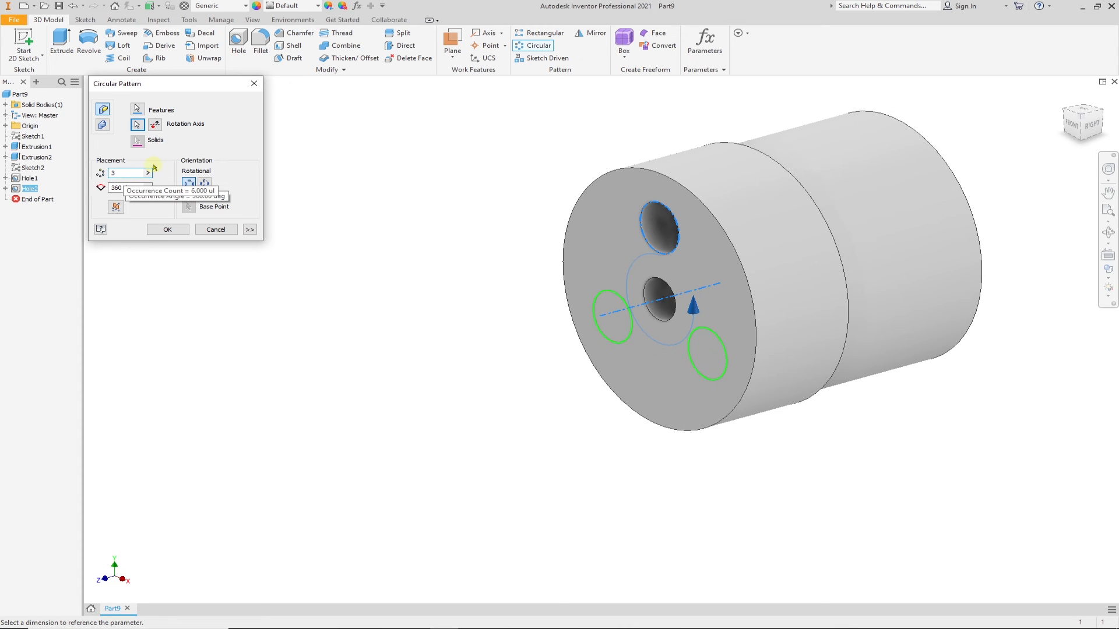
{"action": "left_click", "coordinate": [166, 229]}
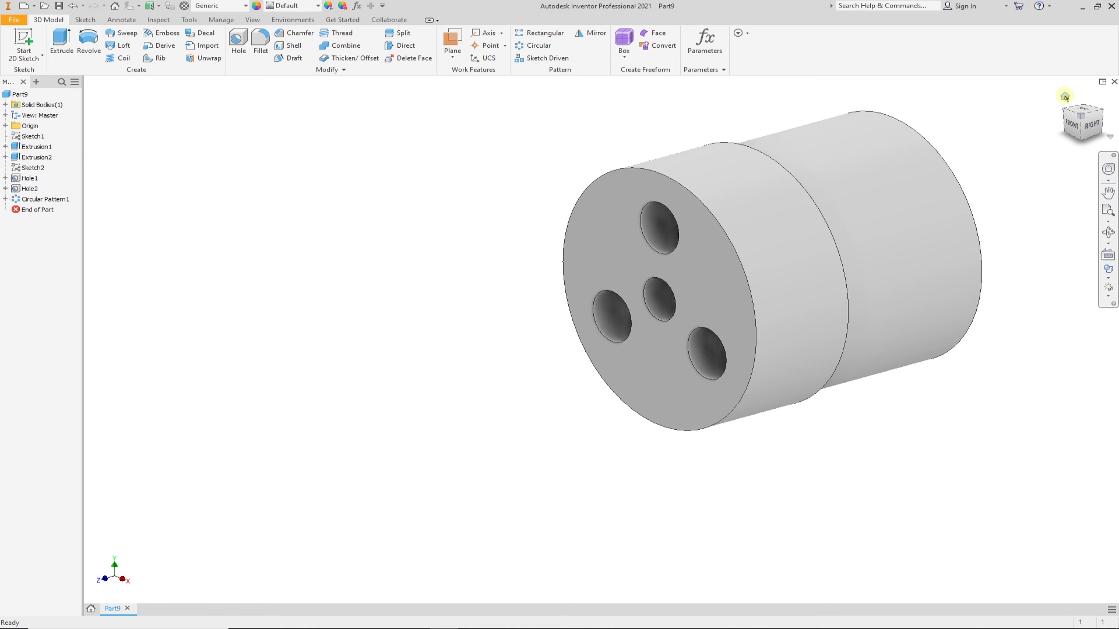
Step: Apply the Light Red appearance to the finished part and return to the home view
{"action": "left_click", "coordinate": [1065, 96]}
{"action": "middle_click_drag", "start_coordinate": [792, 309], "coordinate": [580, 195], "text": "shift"}
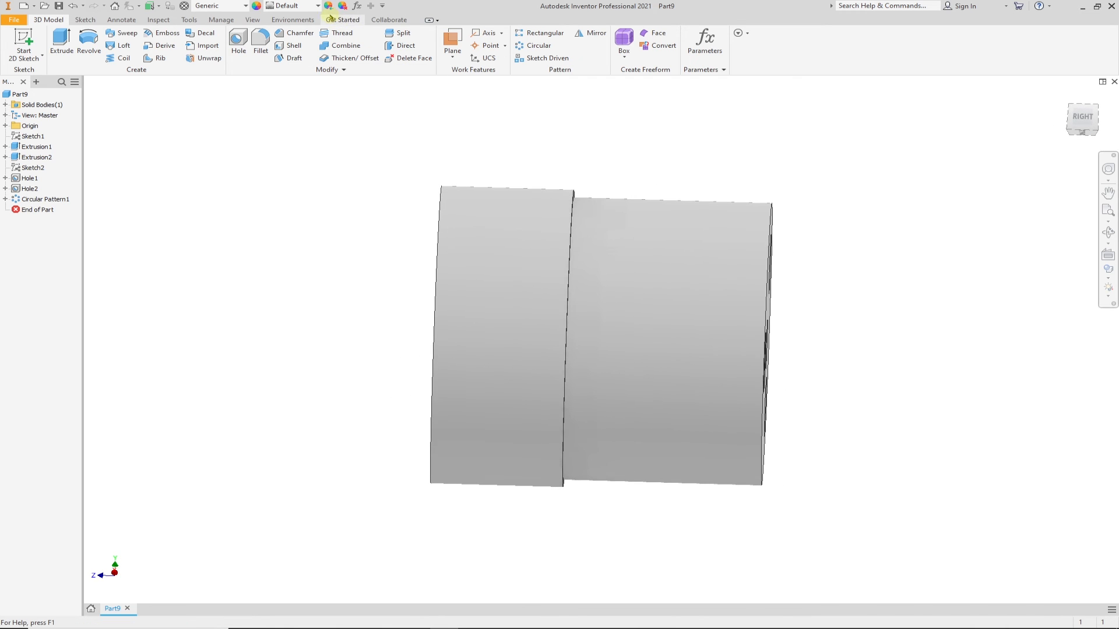
{"action": "left_click", "coordinate": [317, 6]}
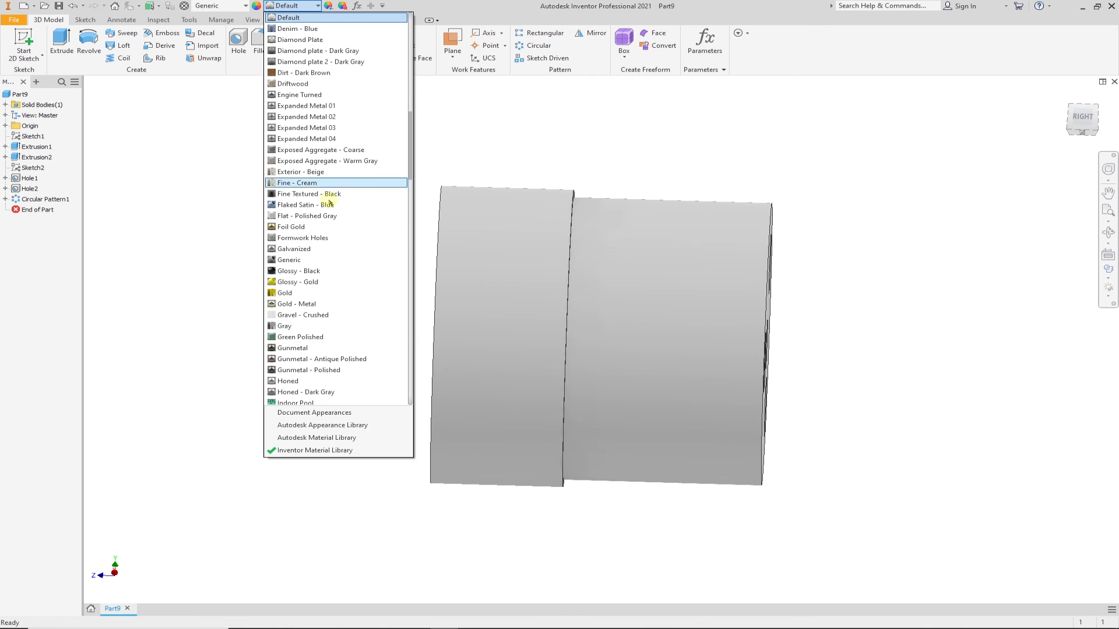
{"action": "scroll", "coordinate": [343, 247], "scroll_direction": "down", "scroll_amount": 3}
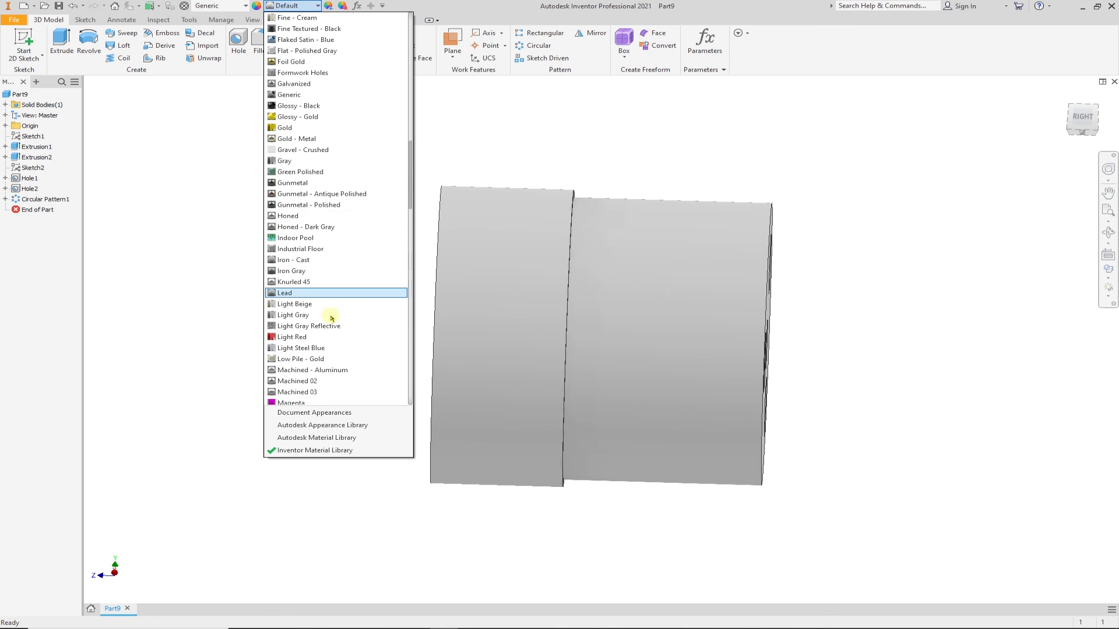
{"action": "left_click", "coordinate": [309, 337]}
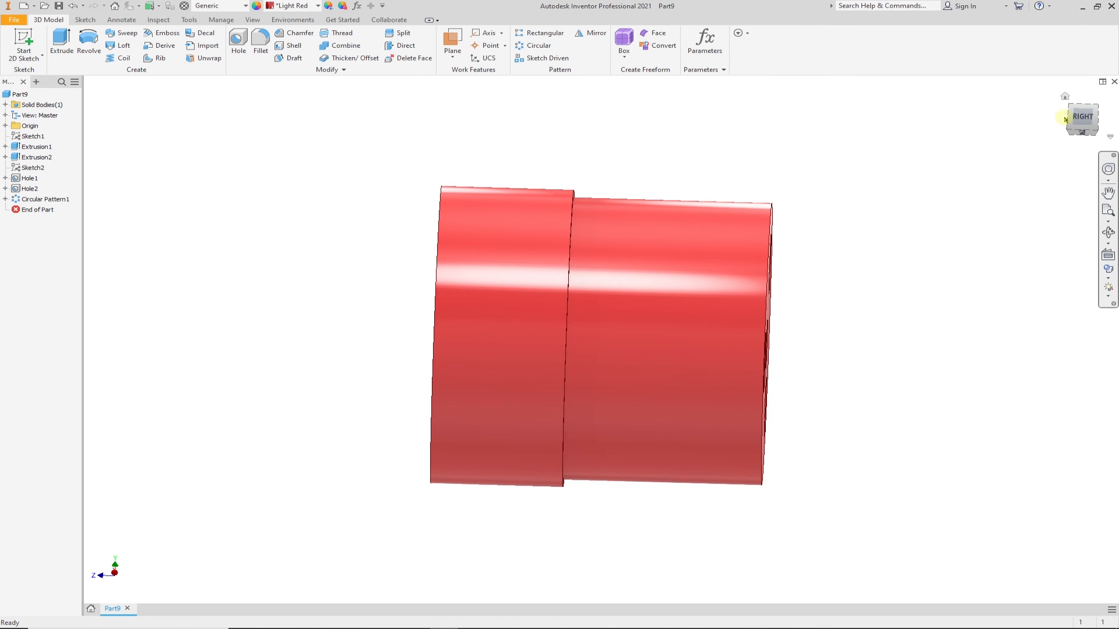
{"action": "left_click", "coordinate": [1065, 100]}
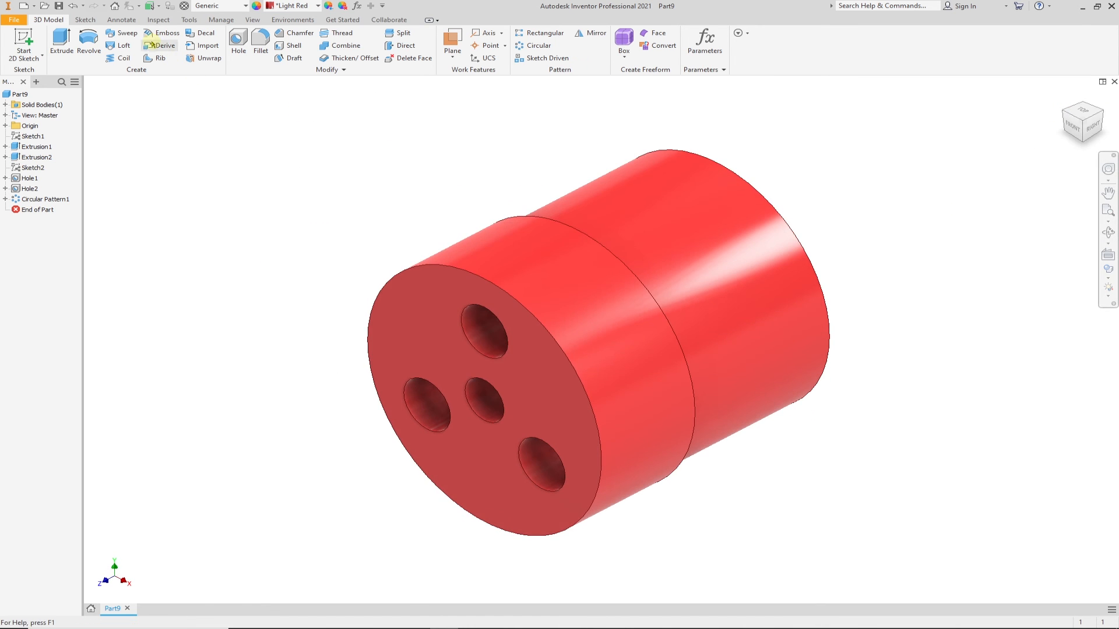
Step: Save the part as Cylinder Horizontall in the Lbow Engine folder, basing the file name on Cylinder Vertical
{"action": "left_click", "coordinate": [59, 6]}
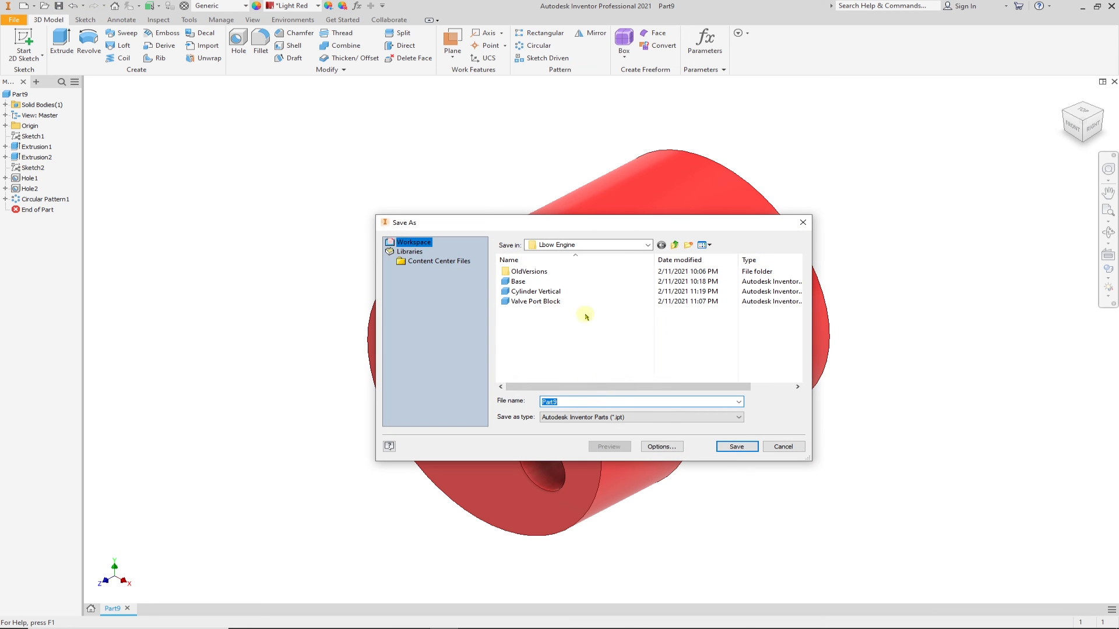
{"action": "left_click", "coordinate": [535, 292]}
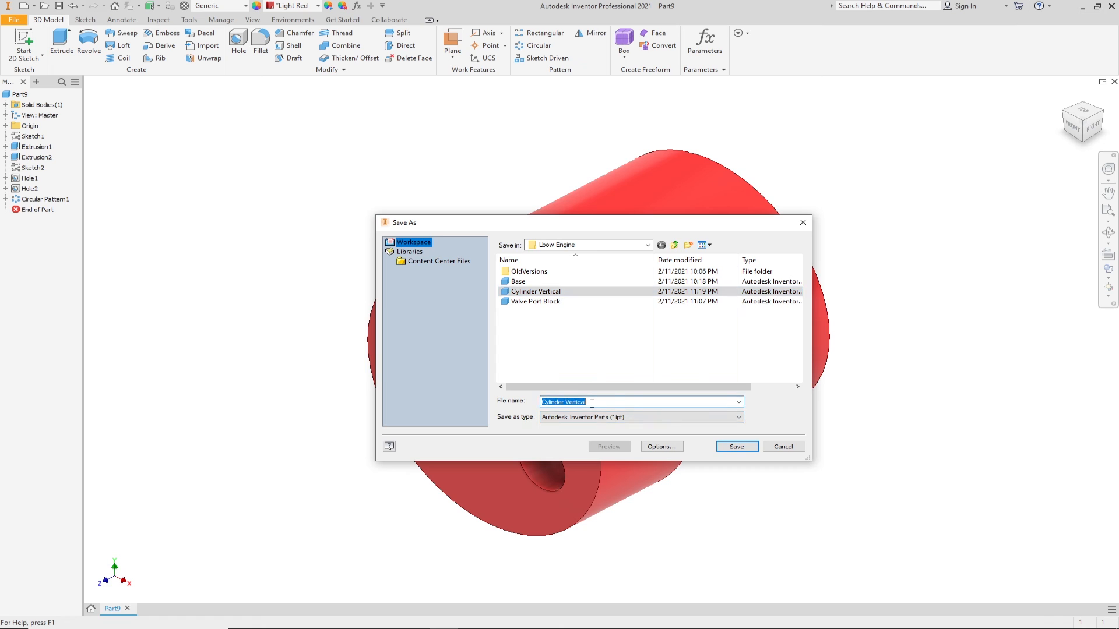
{"action": "key", "text": "Home"}
{"action": "type", "text": "Horizo"}
{"action": "left_click", "coordinate": [753, 446]}
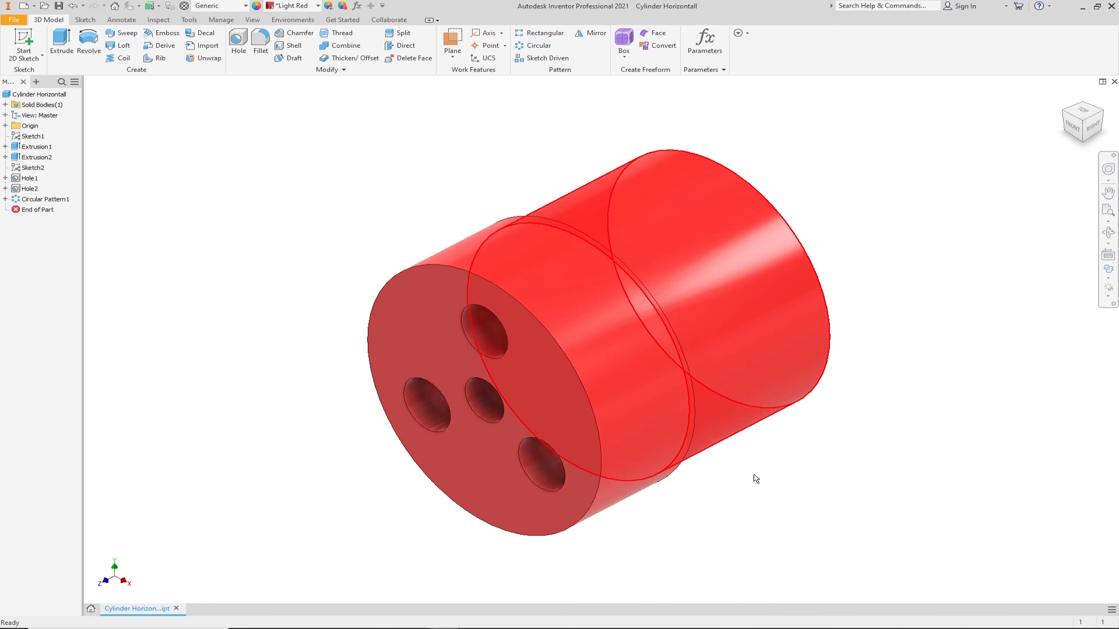
{"action": "mouse_move", "coordinate": [762, 628]}
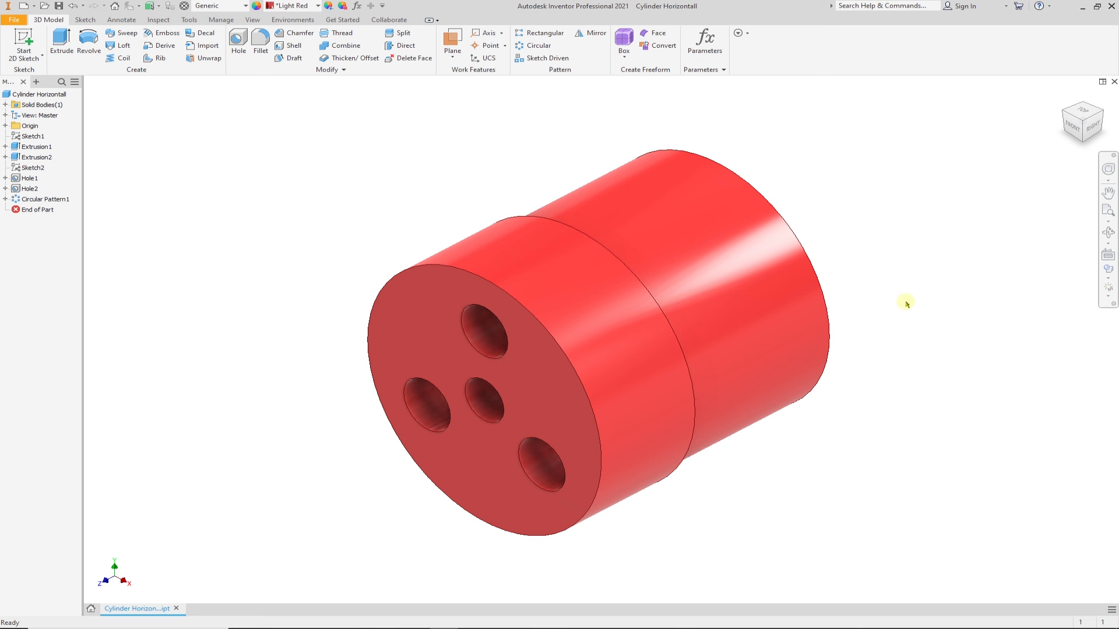